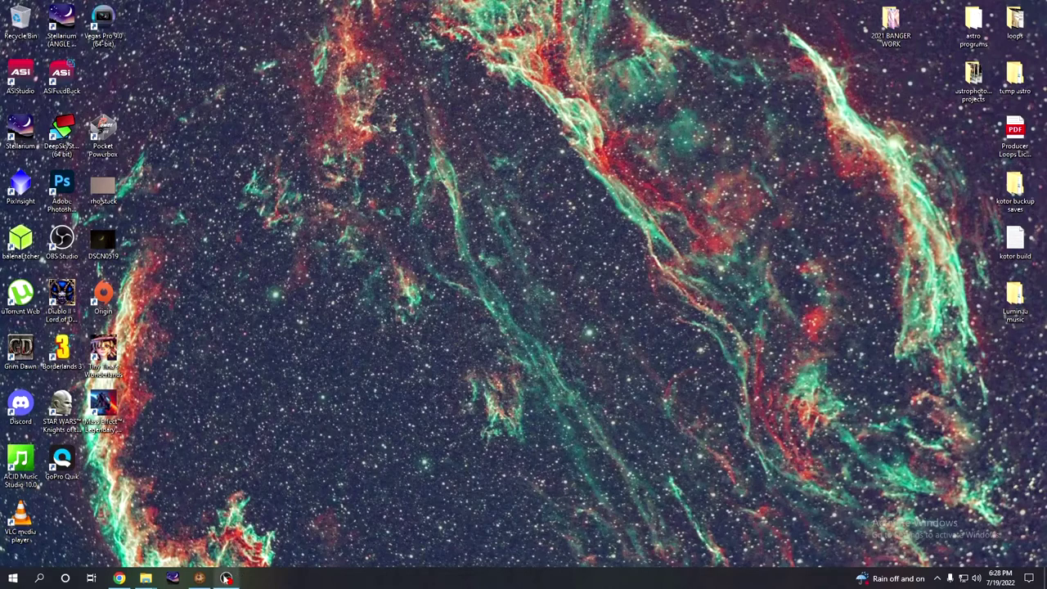
Close the Videos folder window in File Explorer.
mouse_move(229, 579)
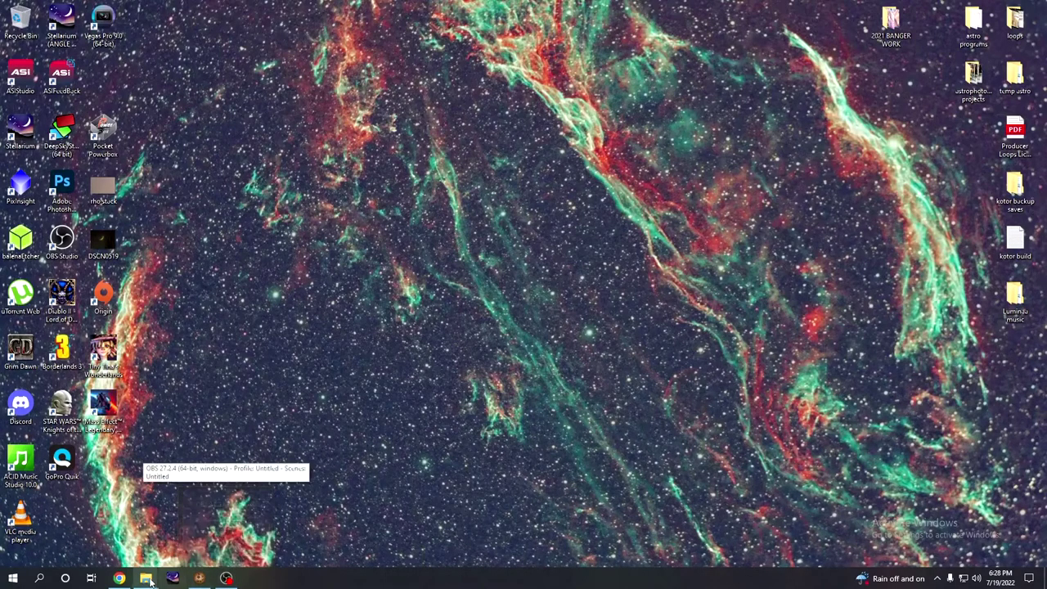
mouse_move(148, 579)
click(168, 547)
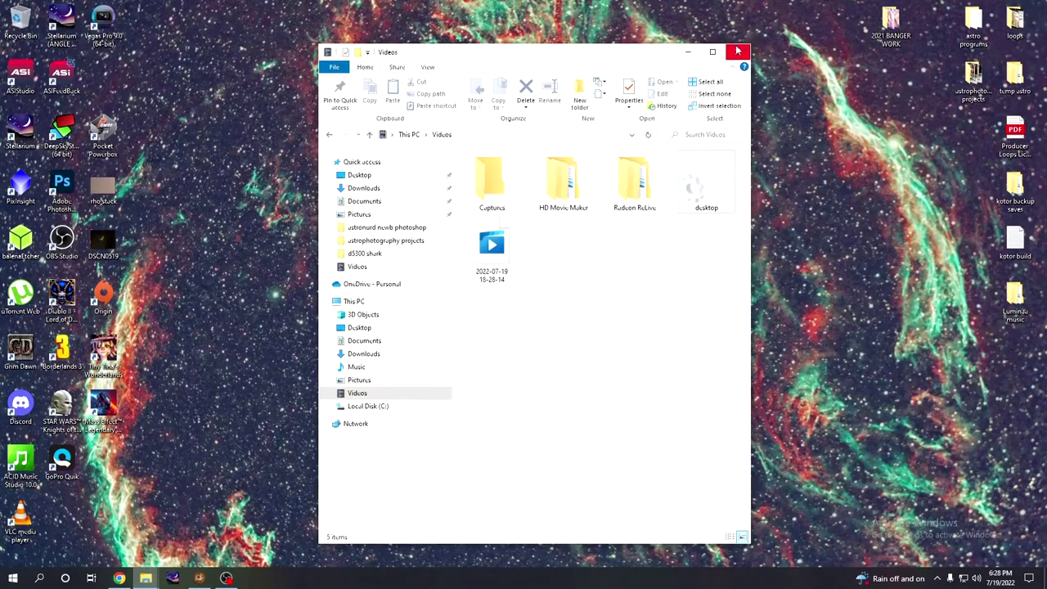
click(737, 52)
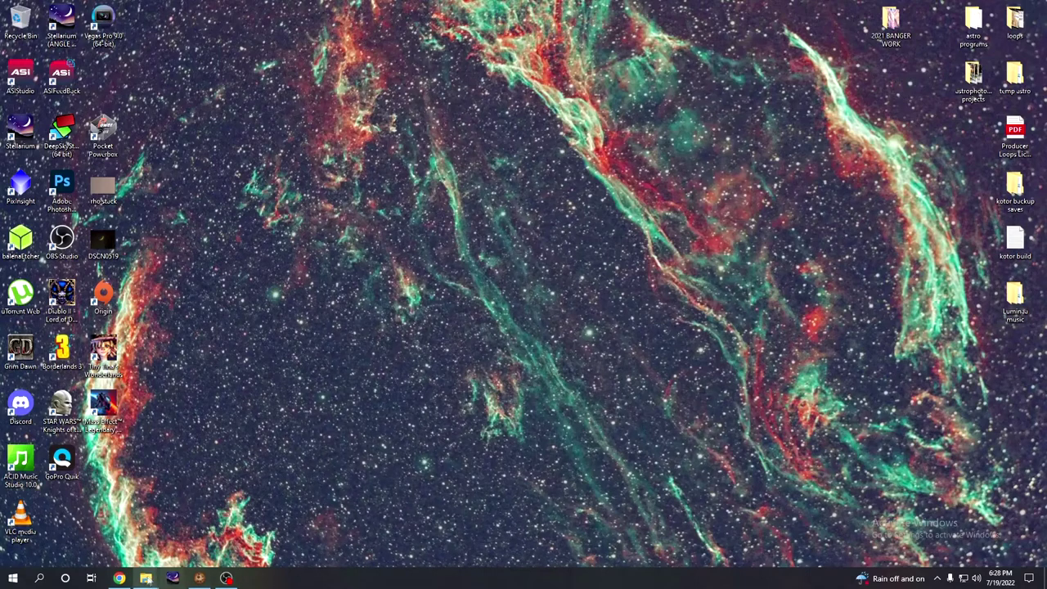
Open Lion Nebula from the astronurd folder with Adobe Photoshop 2021.
mouse_move(146, 579)
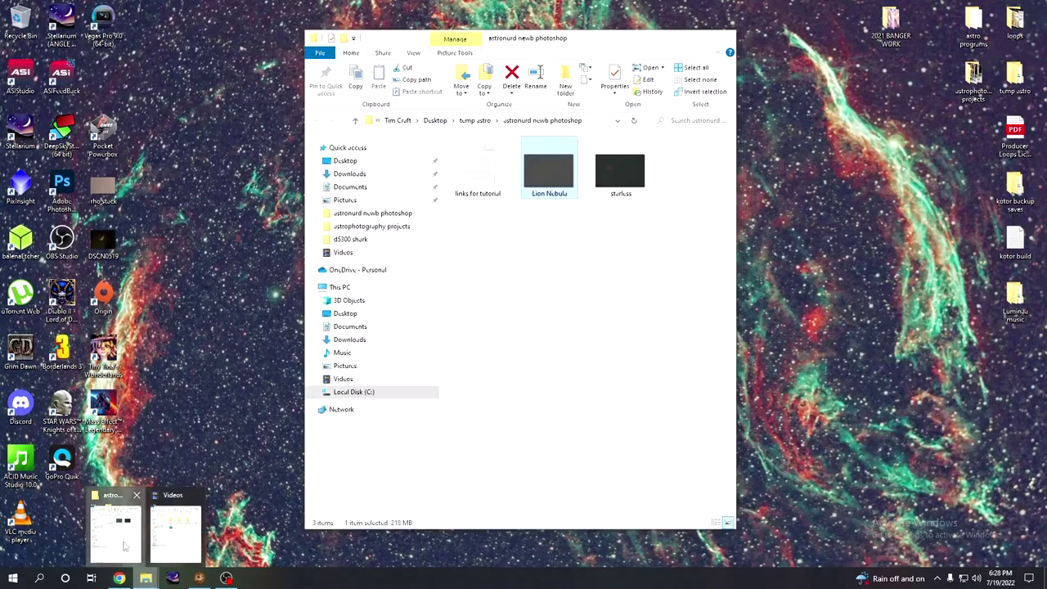
click(125, 546)
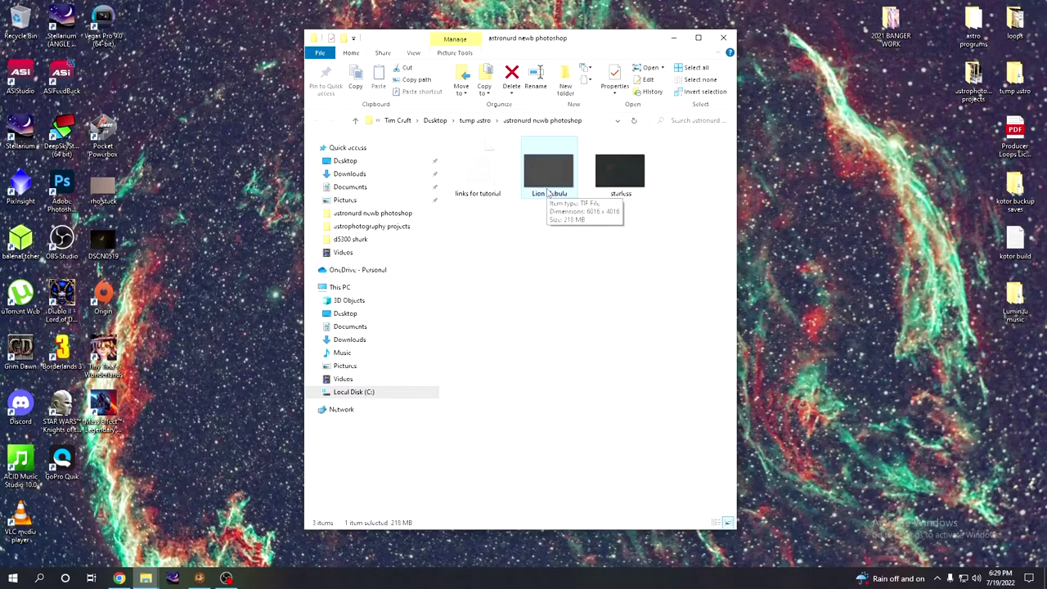
right_click(541, 178)
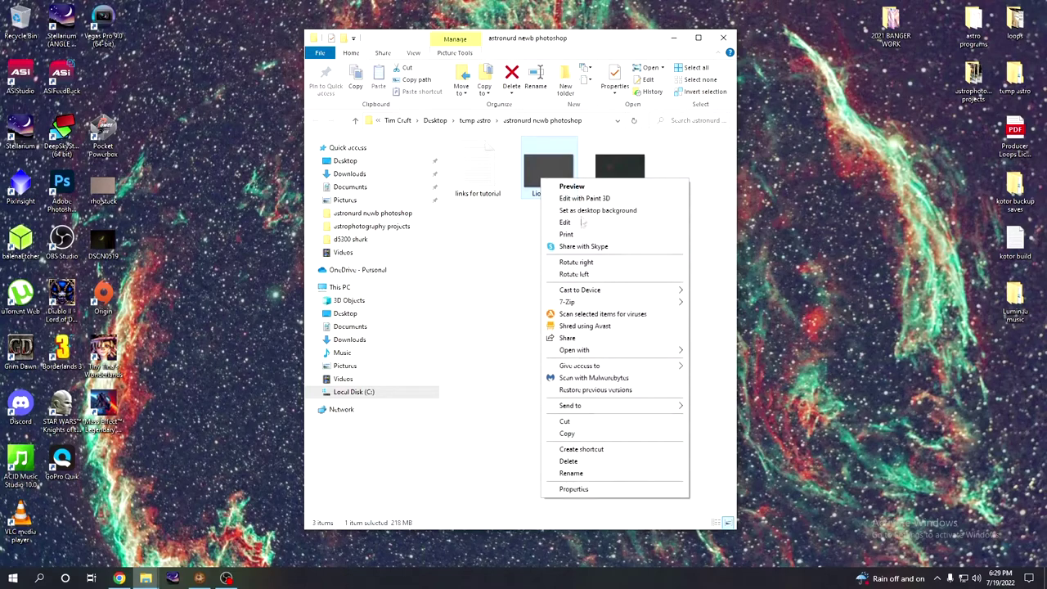
mouse_move(581, 350)
click(711, 349)
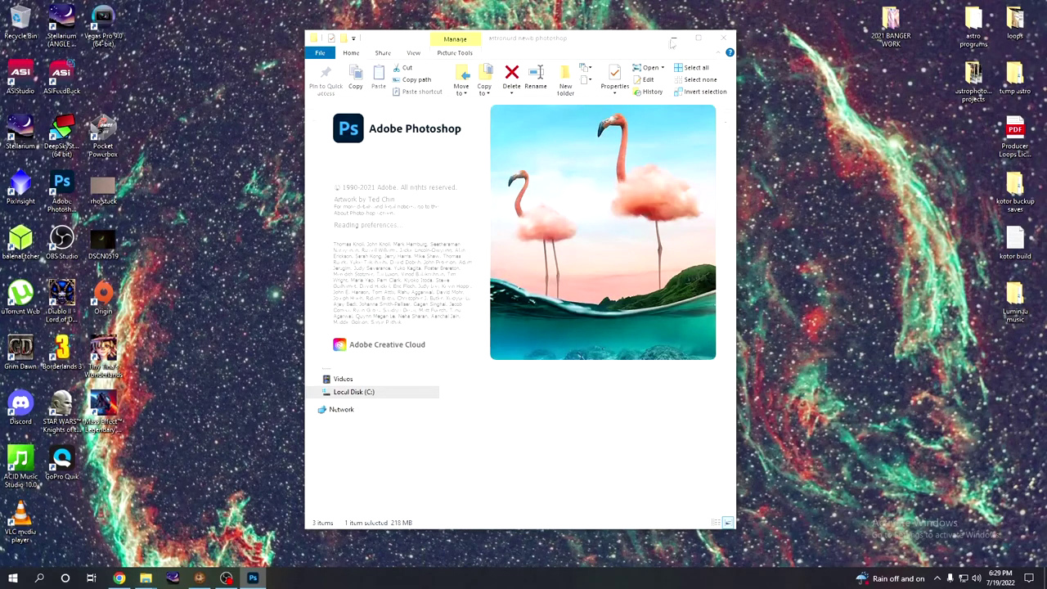
Minimize Explorer, nudge the Photoshop window left, and fit Lion Nebula.tif to the screen.
click(672, 38)
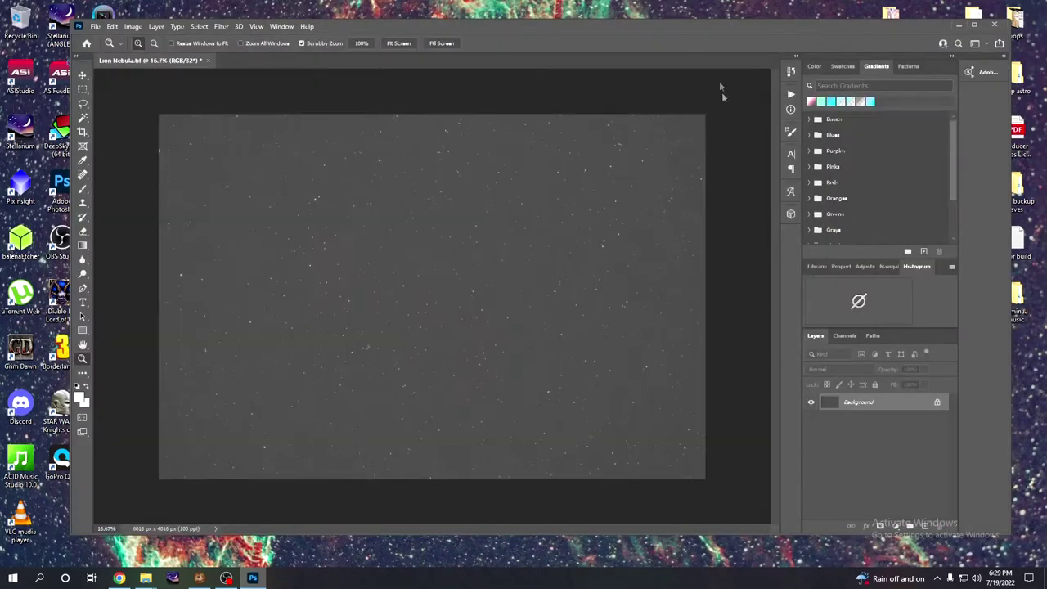
drag(666, 29, 677, 16)
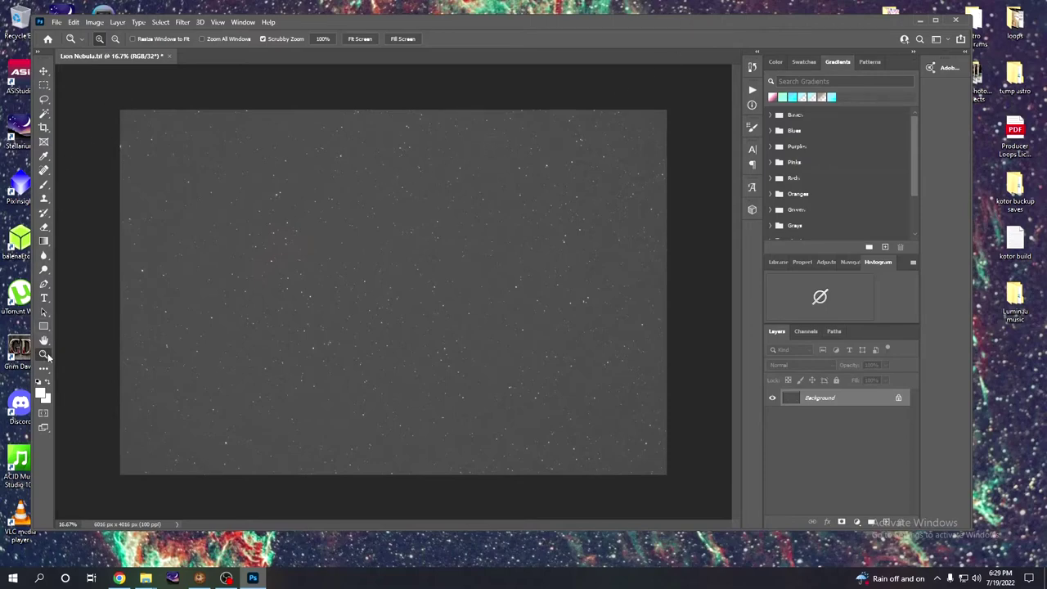
right_click(267, 317)
click(294, 321)
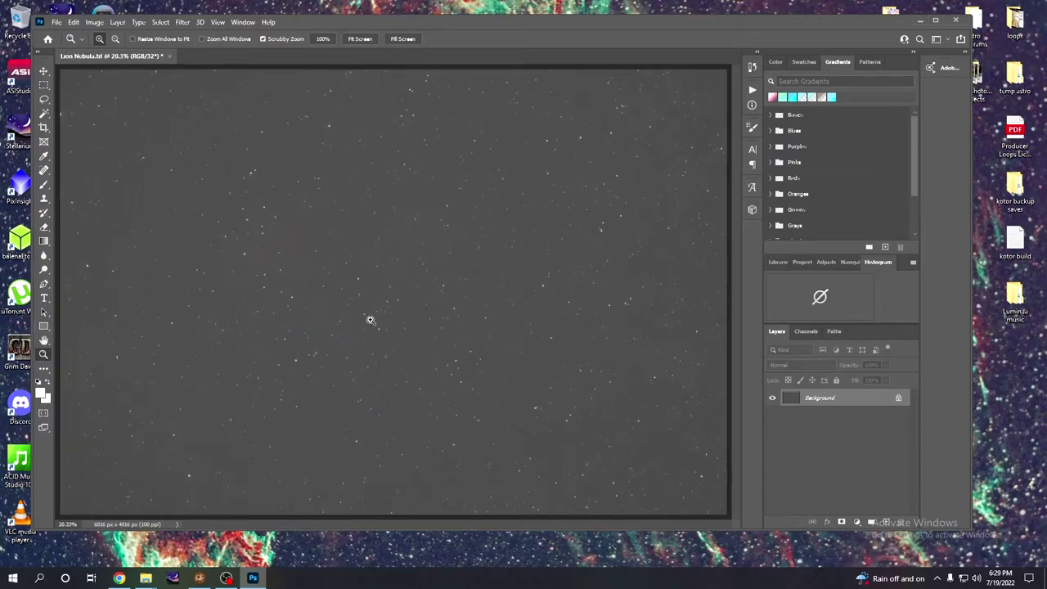
Convert Lion Nebula to 16 bits per channel using Exposure and Gamma HDR toning.
click(96, 22)
mouse_move(106, 35)
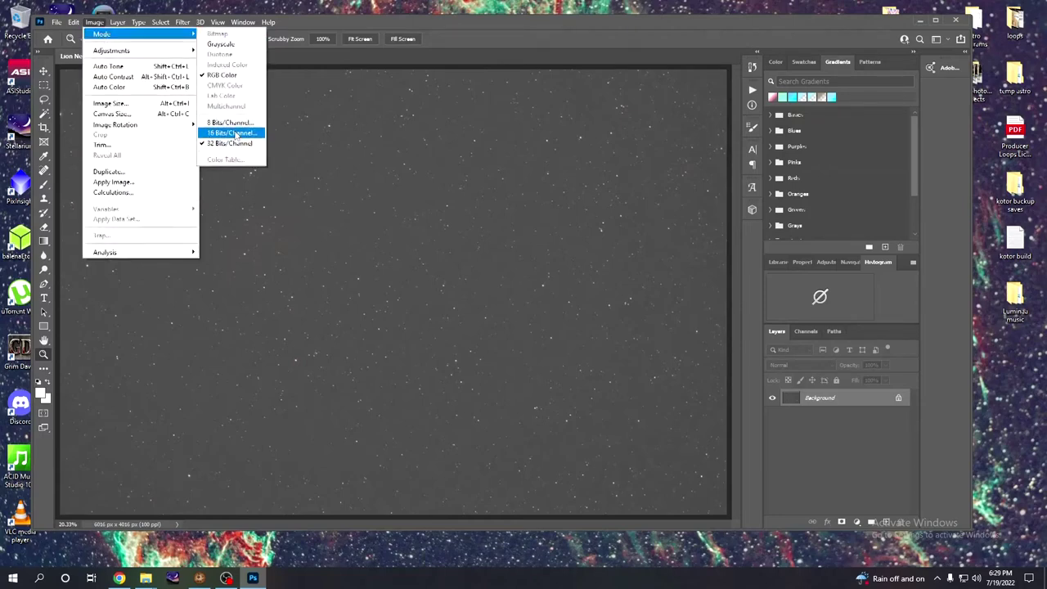
click(234, 133)
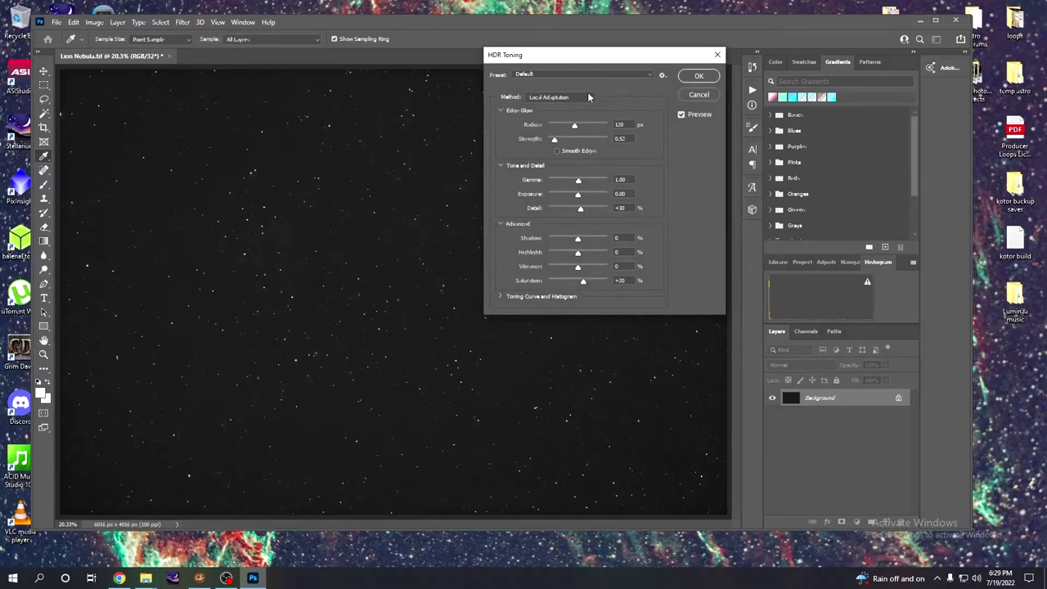
click(589, 98)
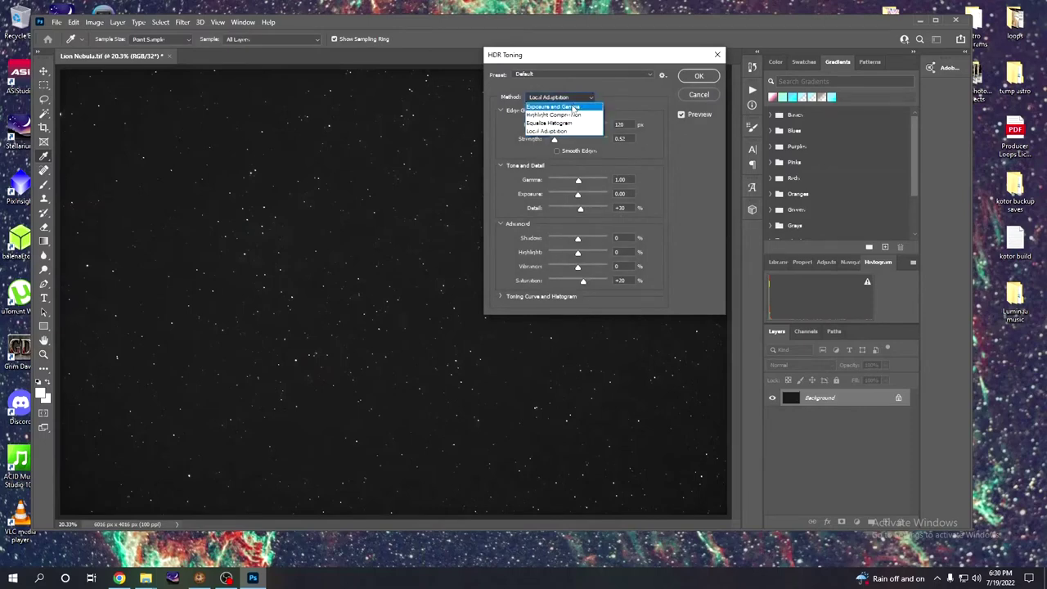
click(576, 107)
click(691, 75)
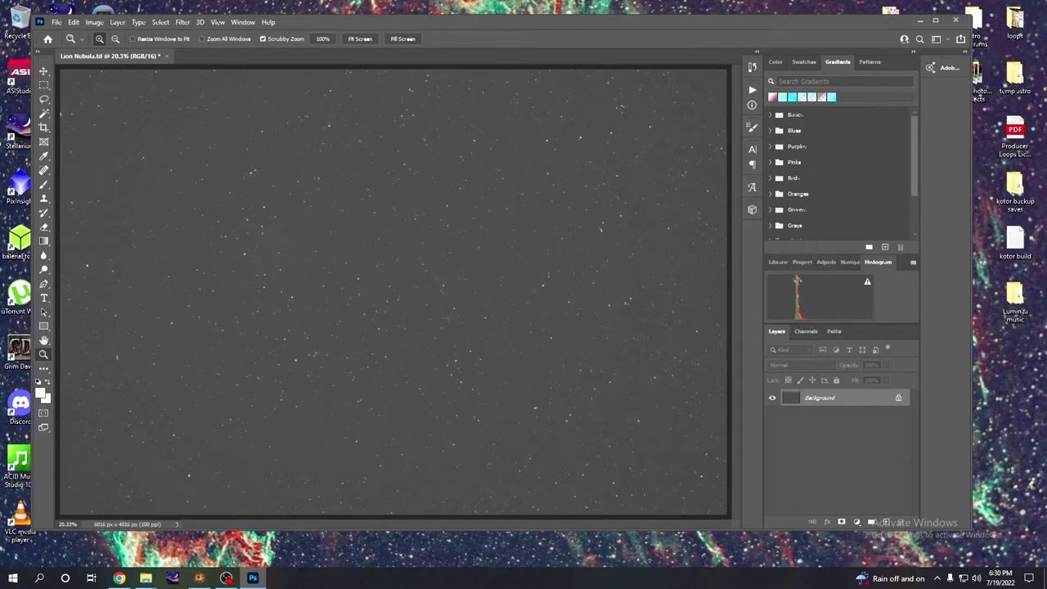
click(95, 23)
Apply Levels with the black input at 50 to turn the gray background near-black.
mouse_move(99, 36)
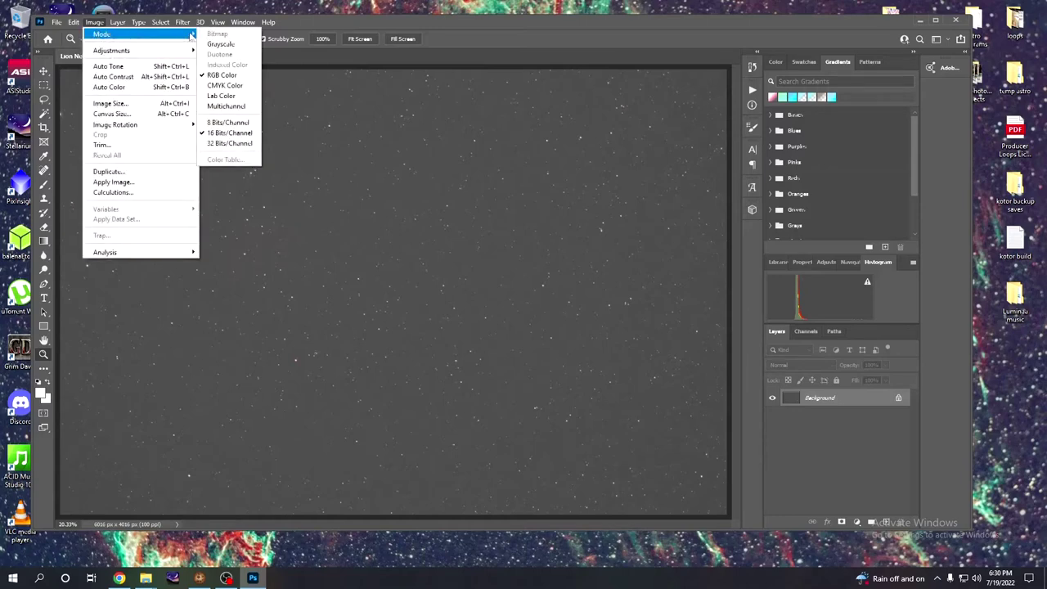
mouse_move(163, 54)
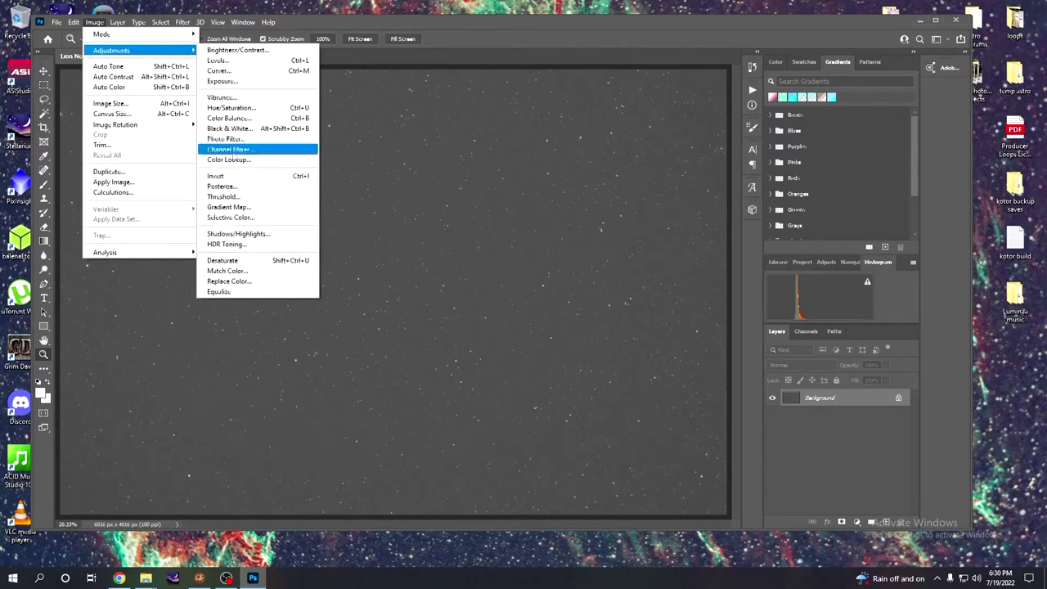
click(217, 60)
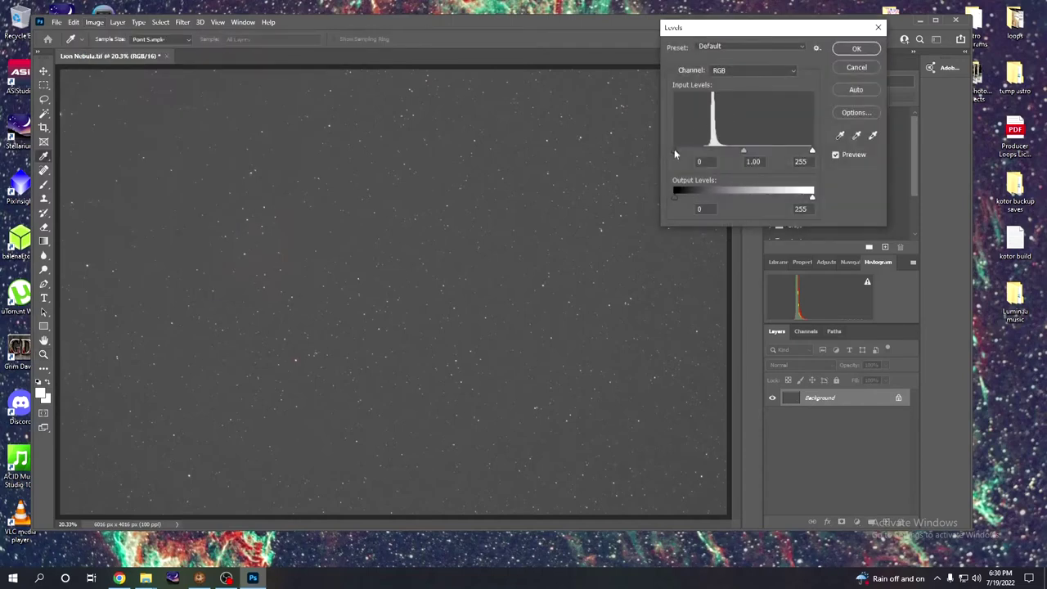
drag(676, 153, 703, 155)
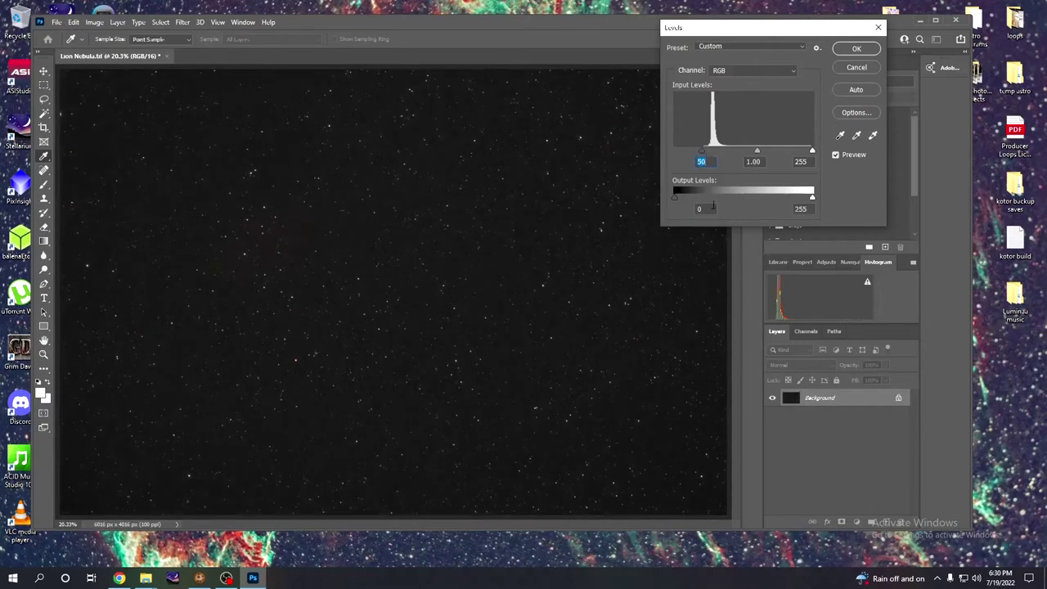
click(856, 48)
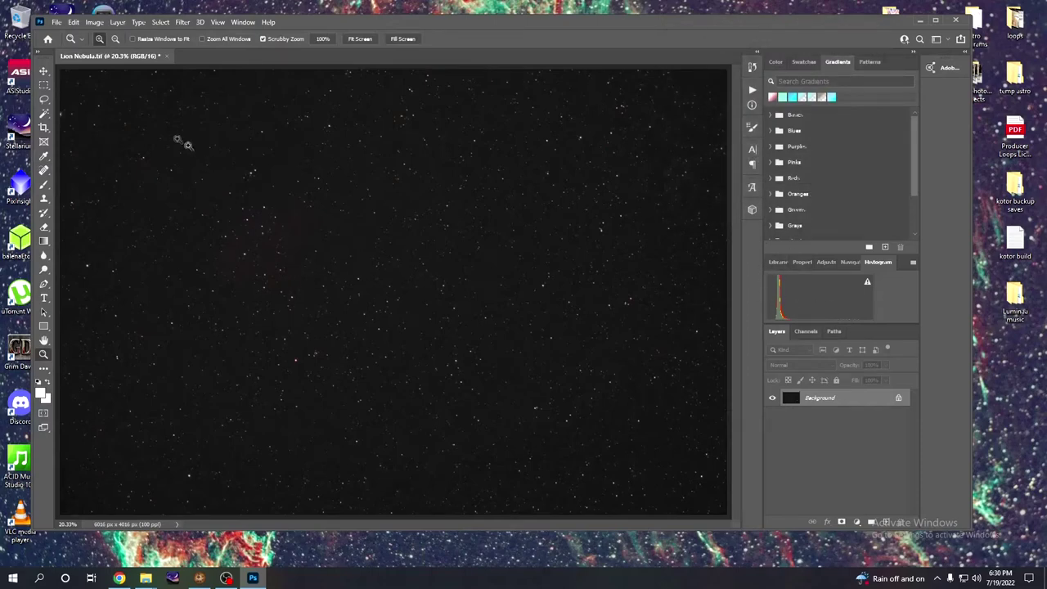
Apply Curves lifting a low point and lowering the top endpoint to 247 output.
click(96, 23)
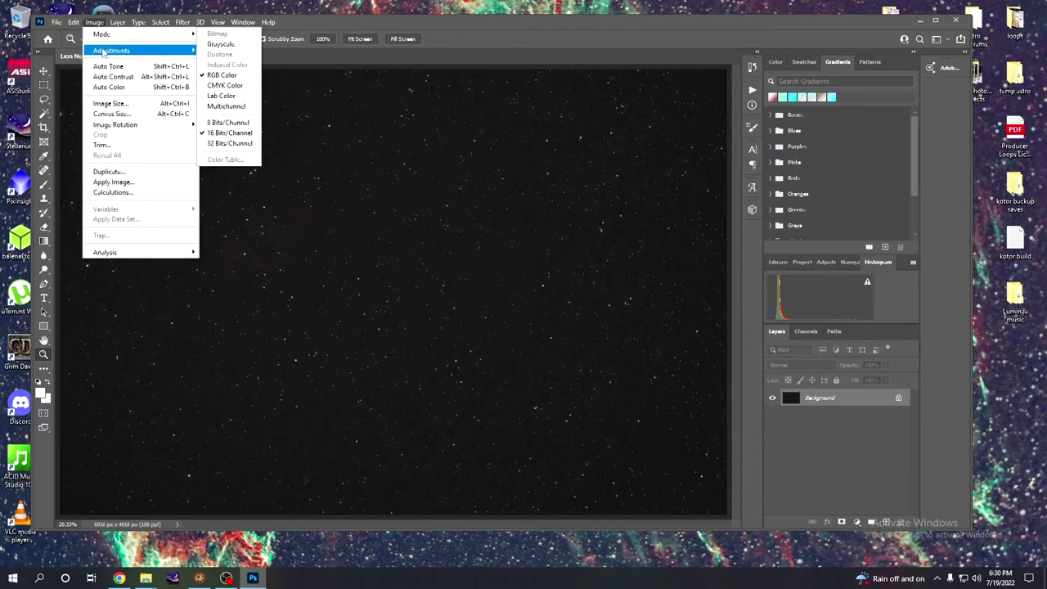
mouse_move(164, 51)
click(227, 72)
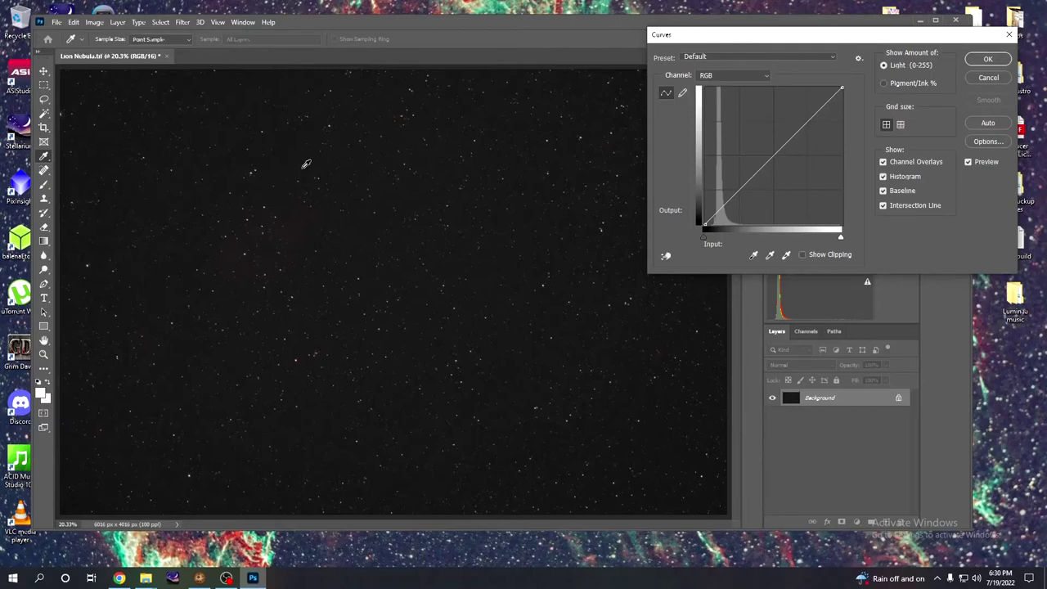
click(724, 207)
drag(724, 206, 719, 188)
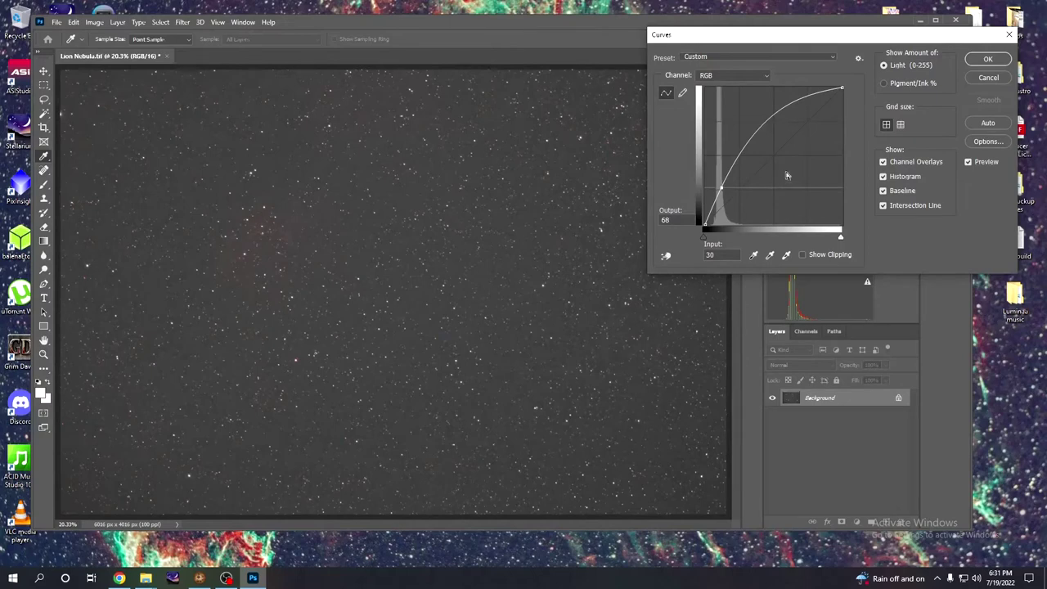
click(820, 93)
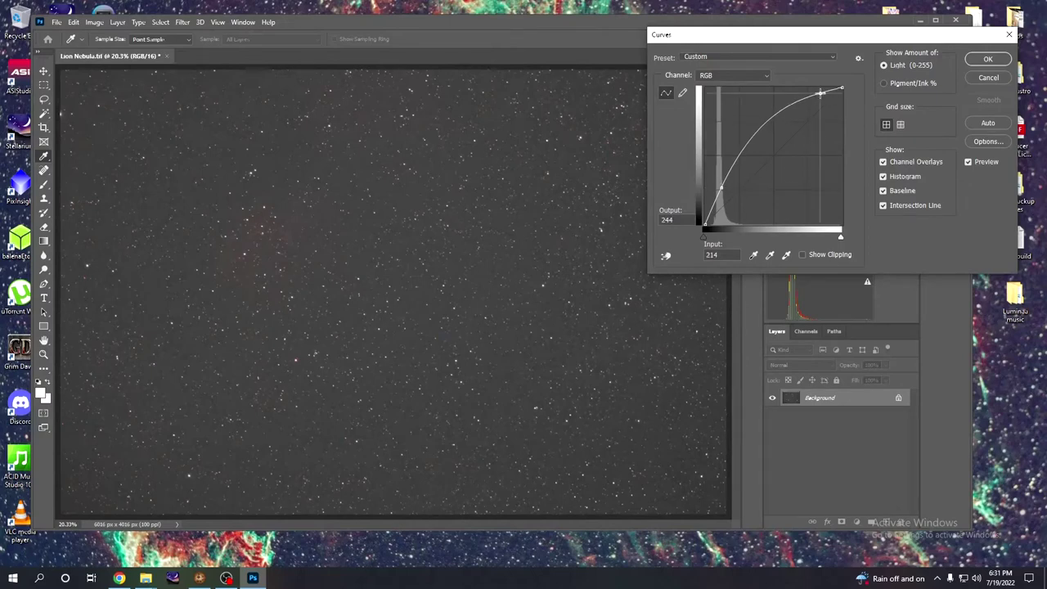
drag(844, 88, 842, 91)
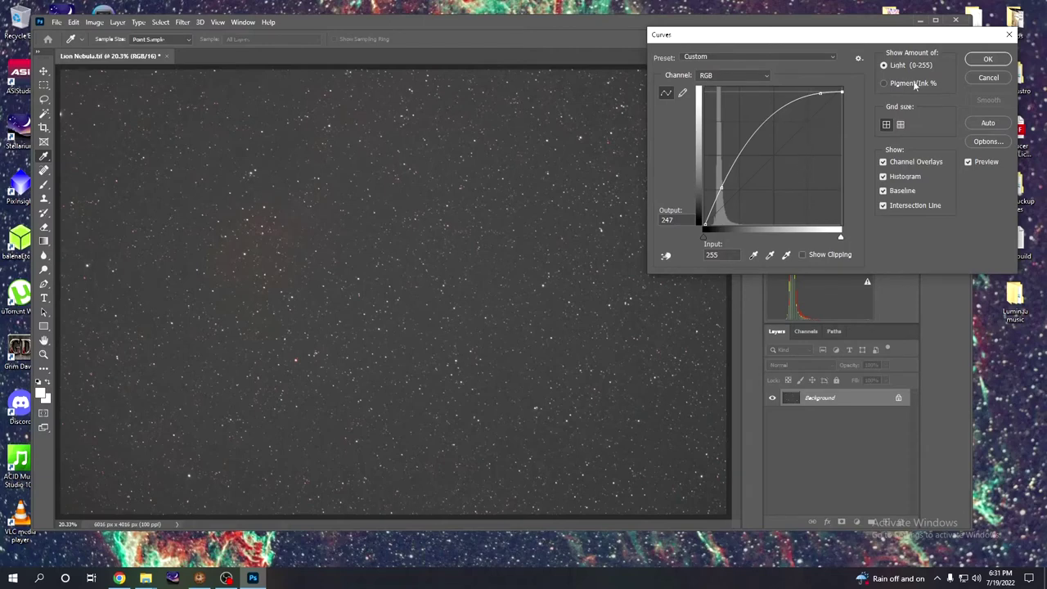
click(986, 60)
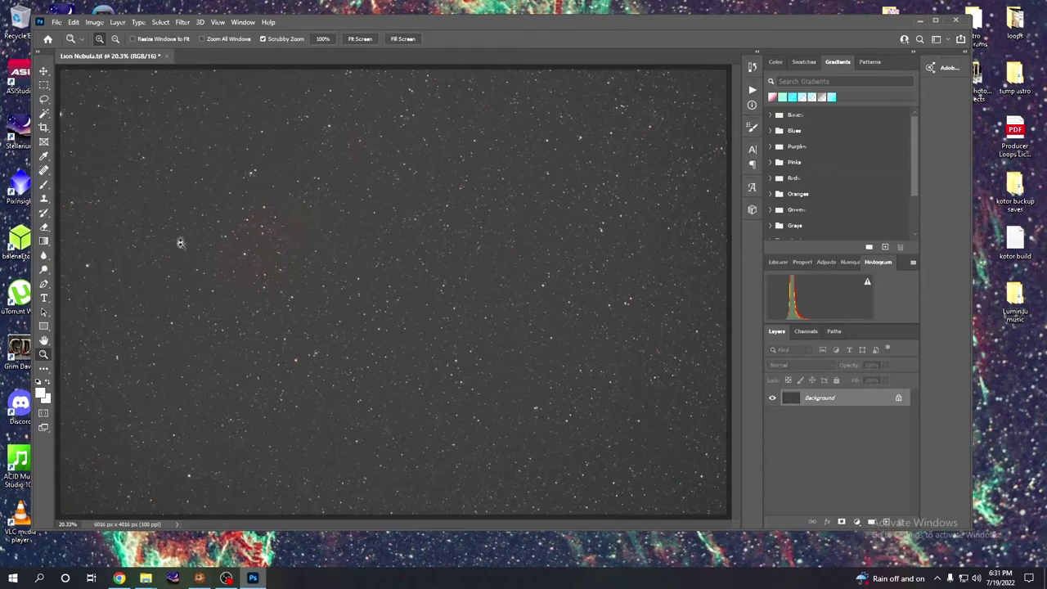
Apply a second Curves stretch: input 80 raised to 95, white output lowered to 247.
click(94, 22)
mouse_move(122, 51)
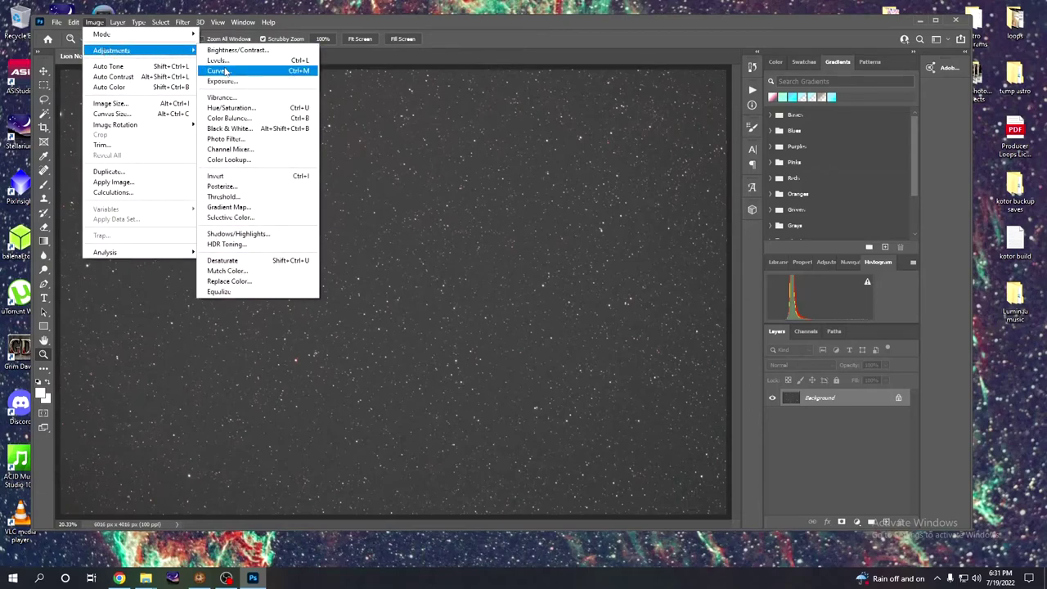
click(219, 71)
drag(701, 217, 716, 218)
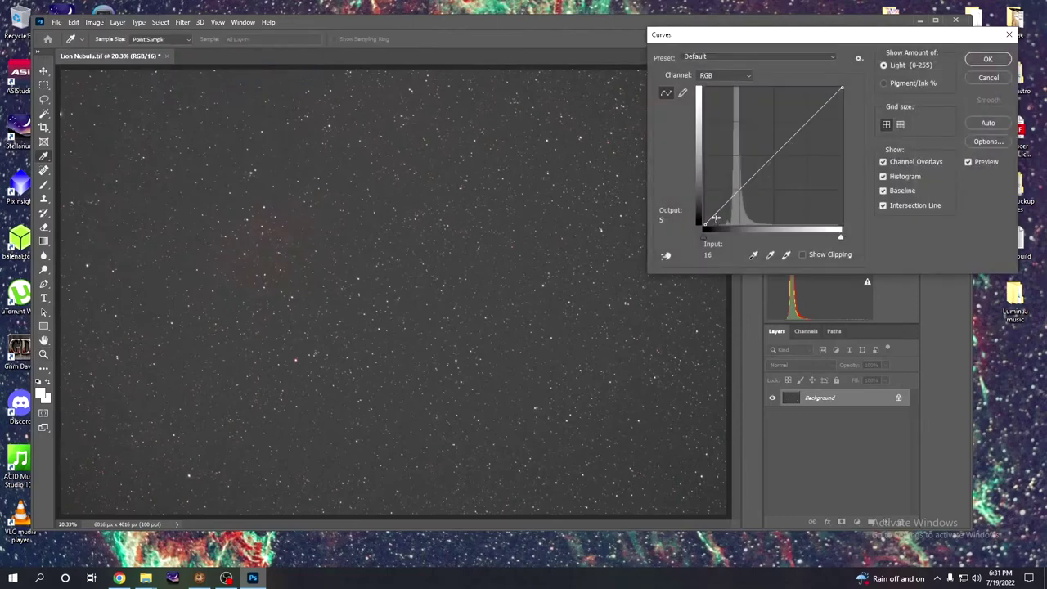
click(714, 214)
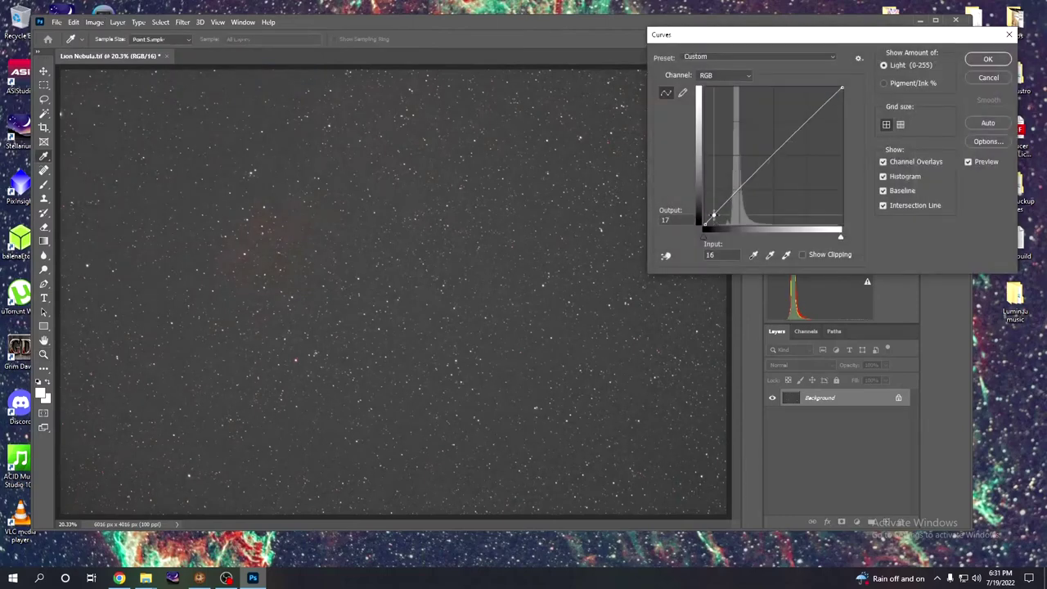
drag(713, 216, 714, 218)
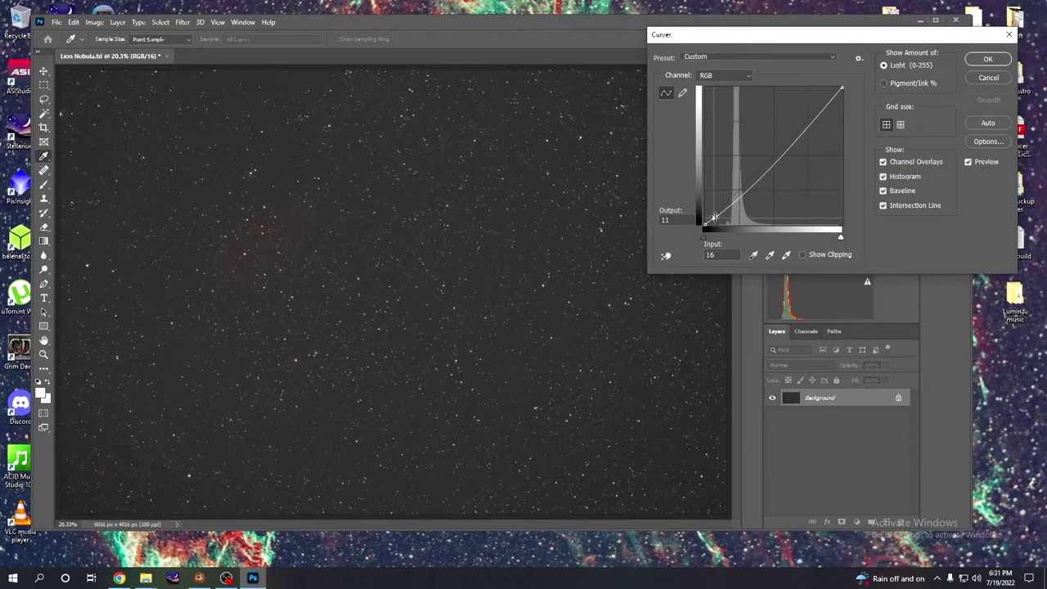
mouse_move(747, 191)
mouse_down()
mouse_move(747, 143)
mouse_move(748, 182)
mouse_move(747, 173)
mouse_up()
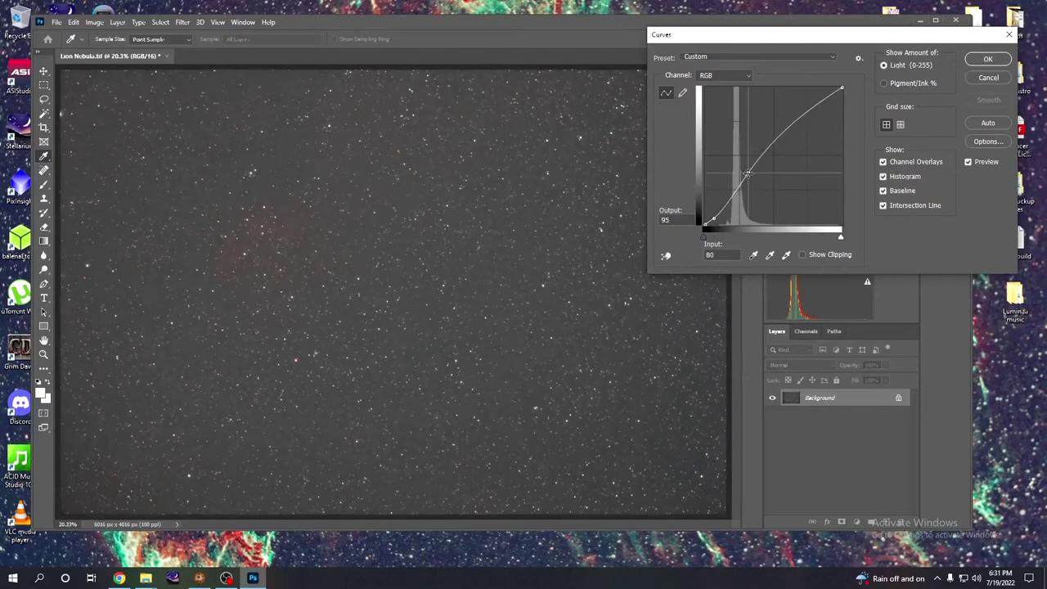
click(821, 100)
click(841, 88)
drag(841, 88, 840, 92)
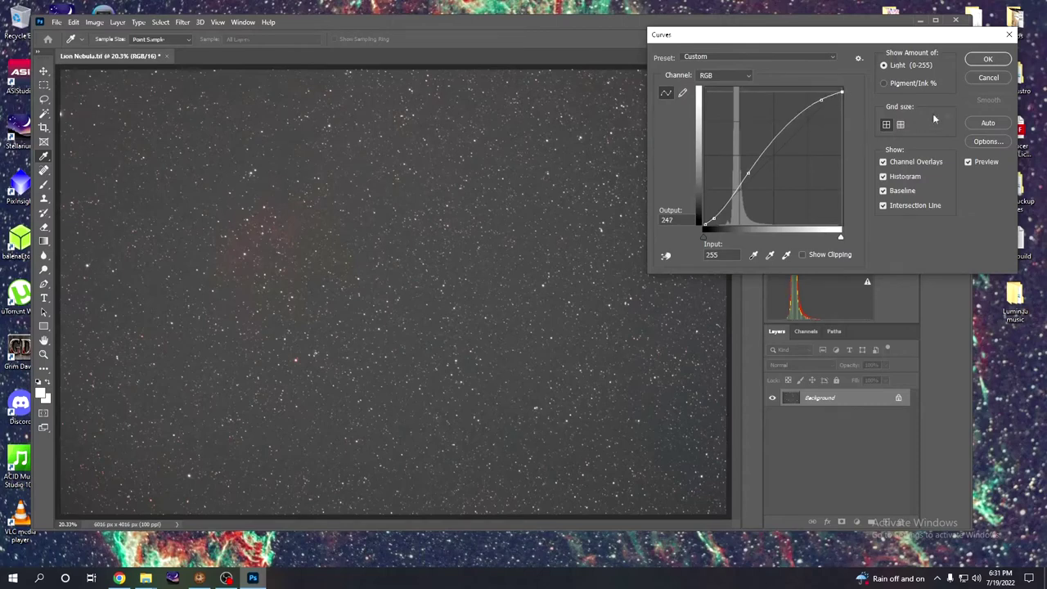
click(987, 60)
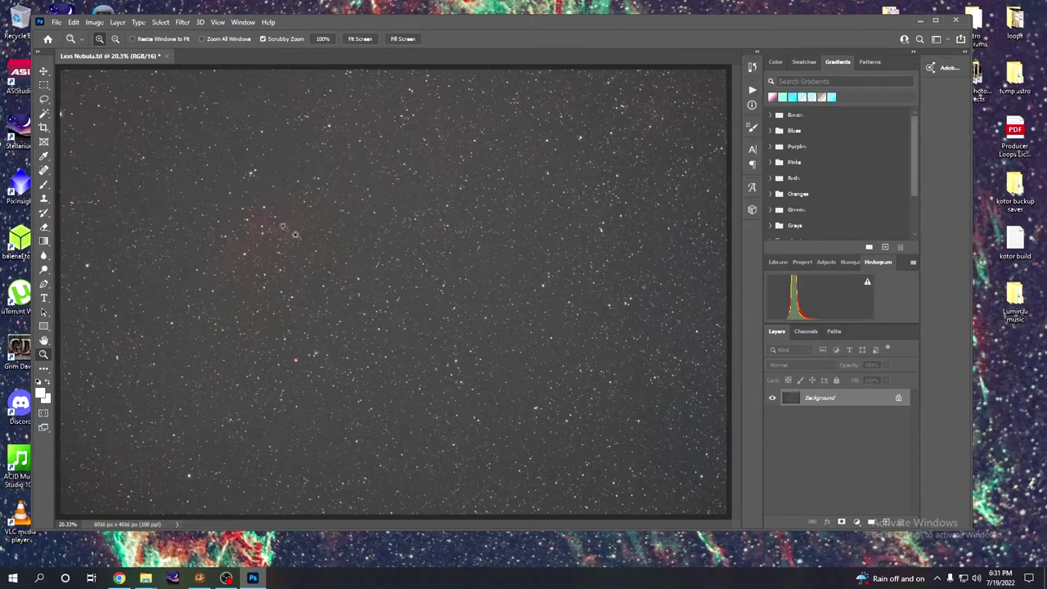
Save the image as a ZIP-compressed TIFF named 'Lion Nebula light stretch'.
click(56, 22)
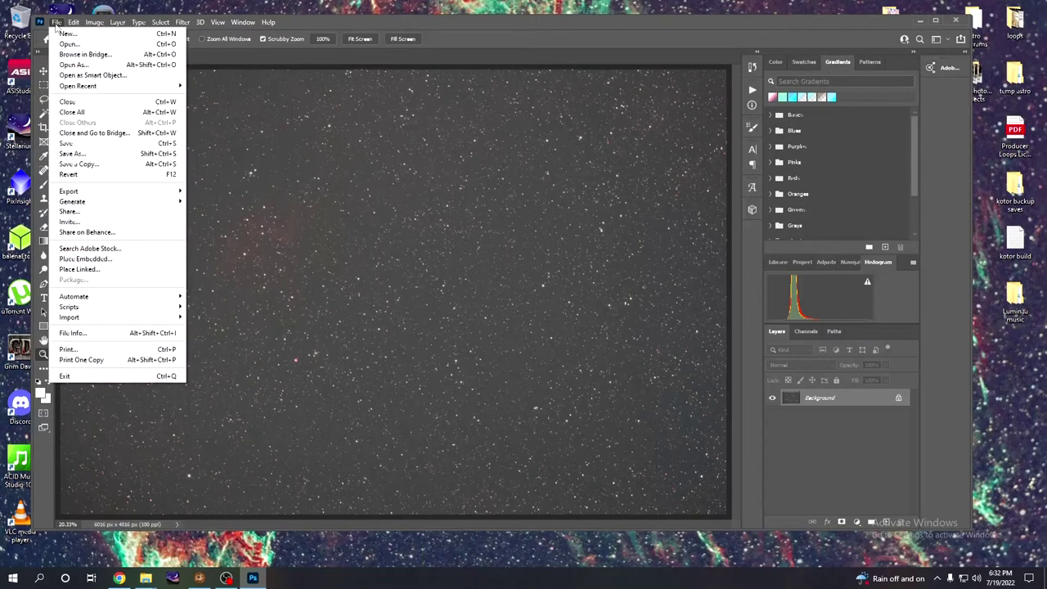
click(82, 153)
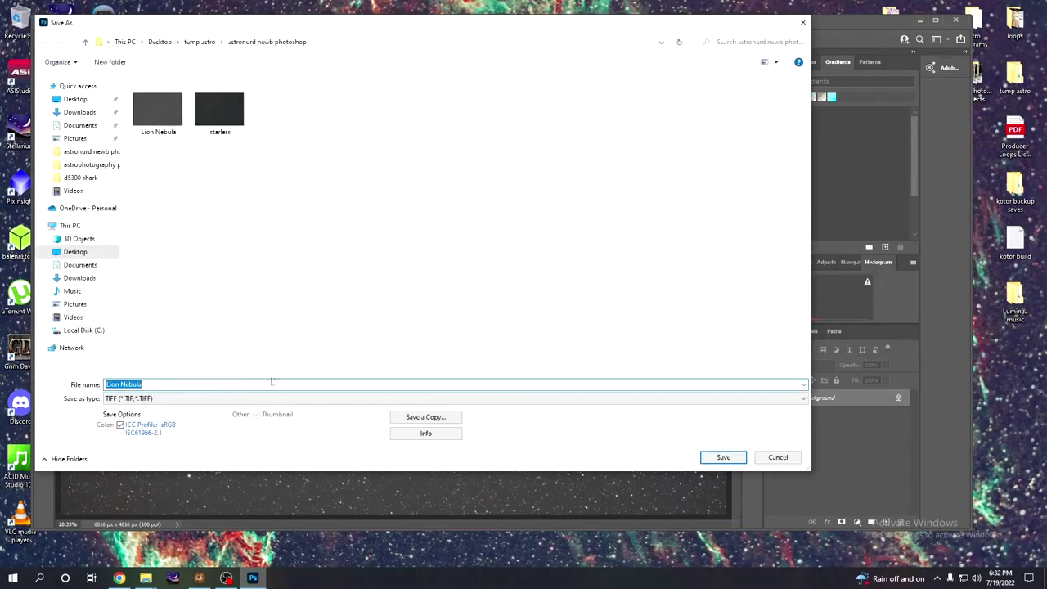
click(172, 383)
key(Return)
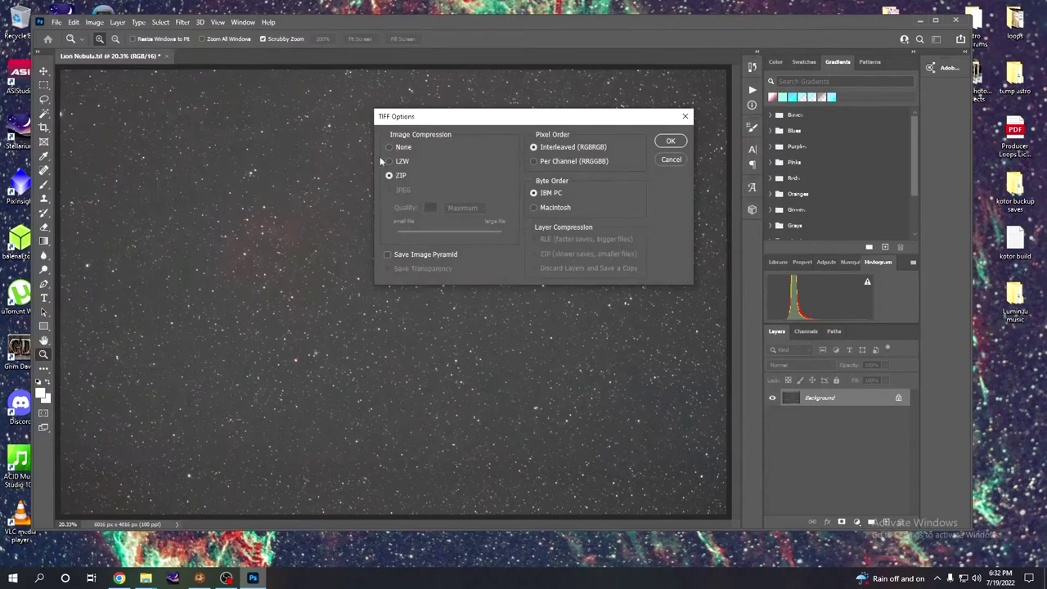
click(670, 140)
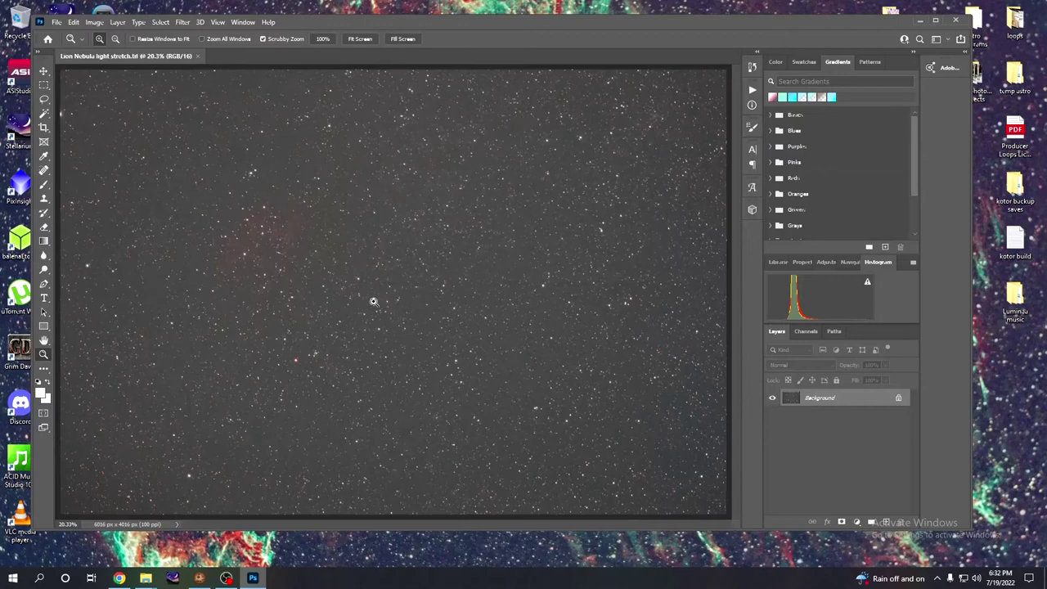
mouse_move(145, 579)
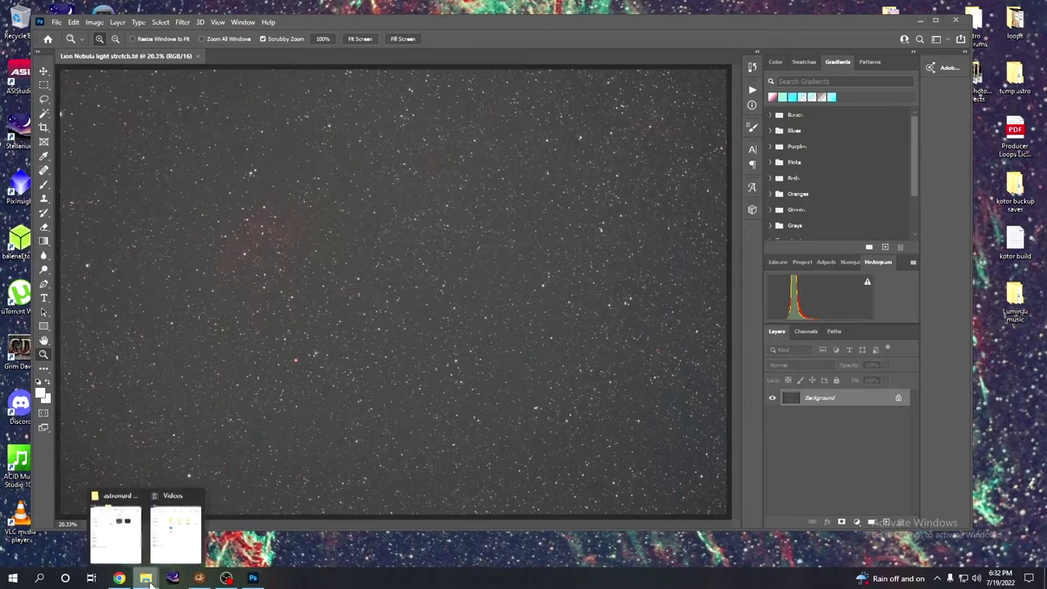
click(116, 528)
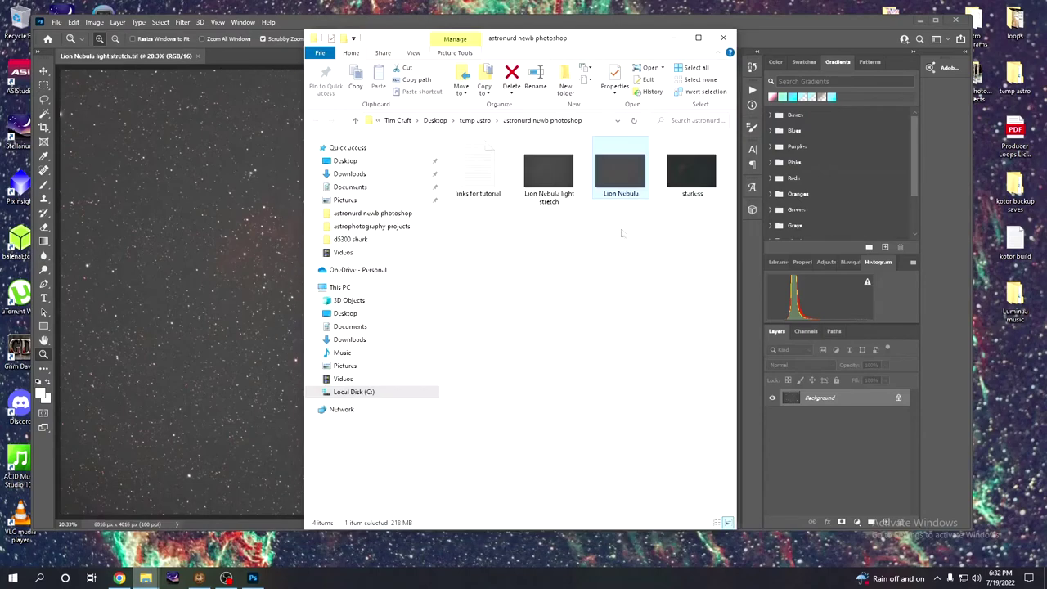
key(Left)
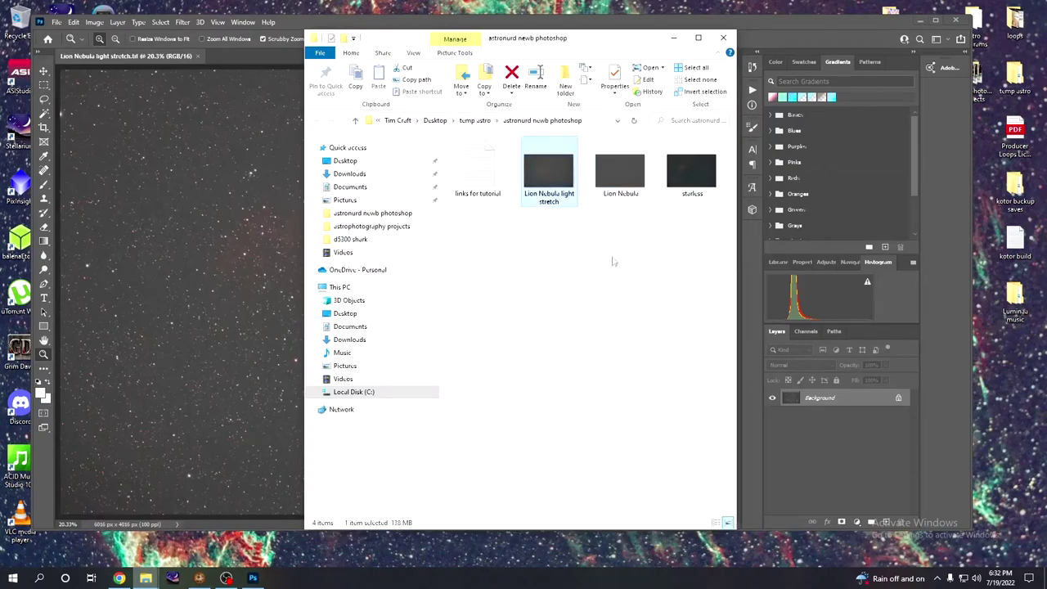
right_click(543, 175)
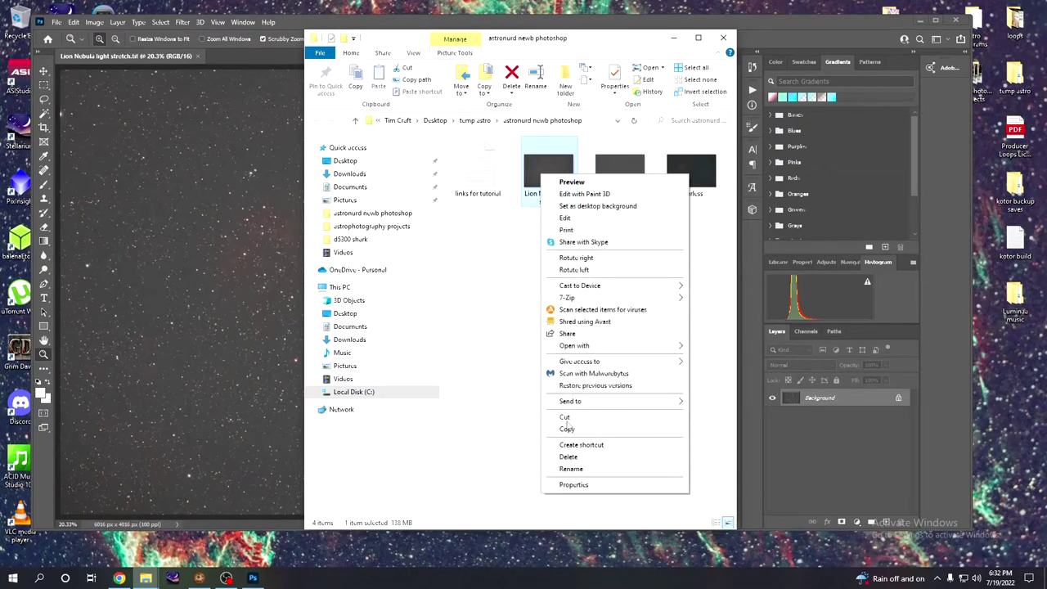
click(566, 428)
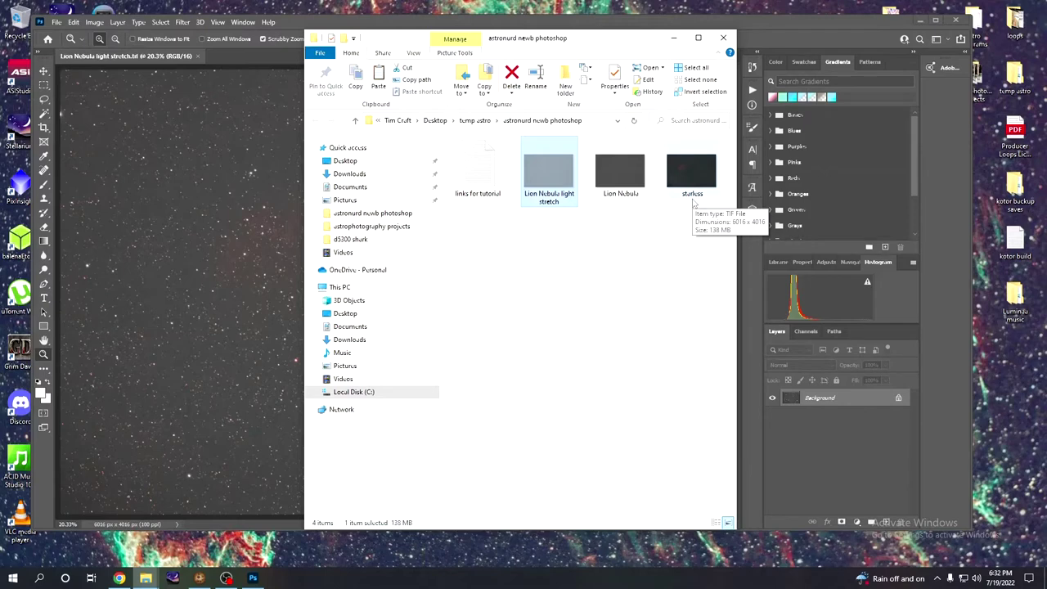
click(675, 38)
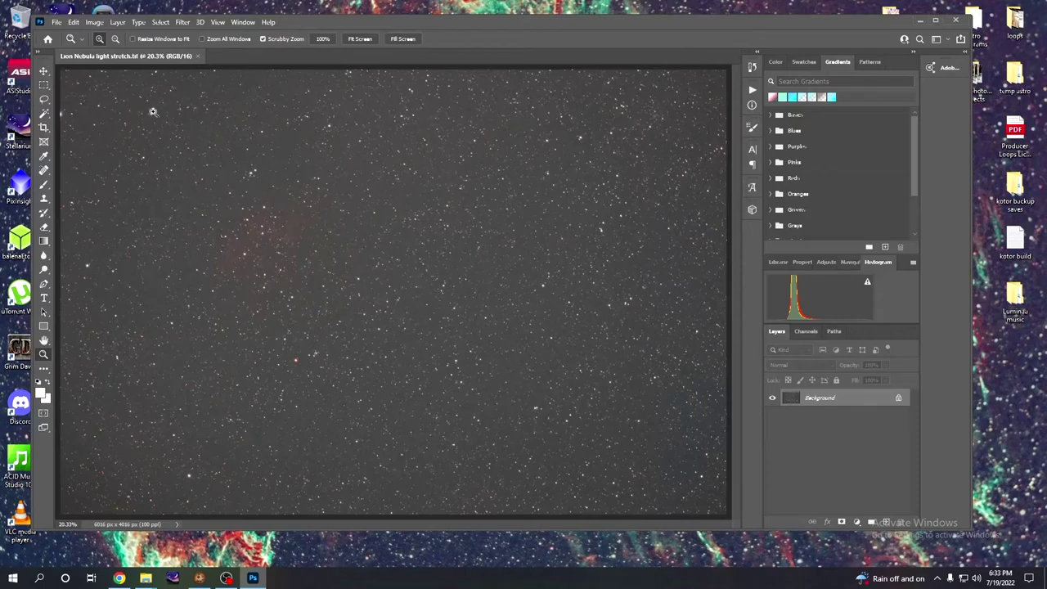
Open starless.tif and fit it to the window.
click(58, 24)
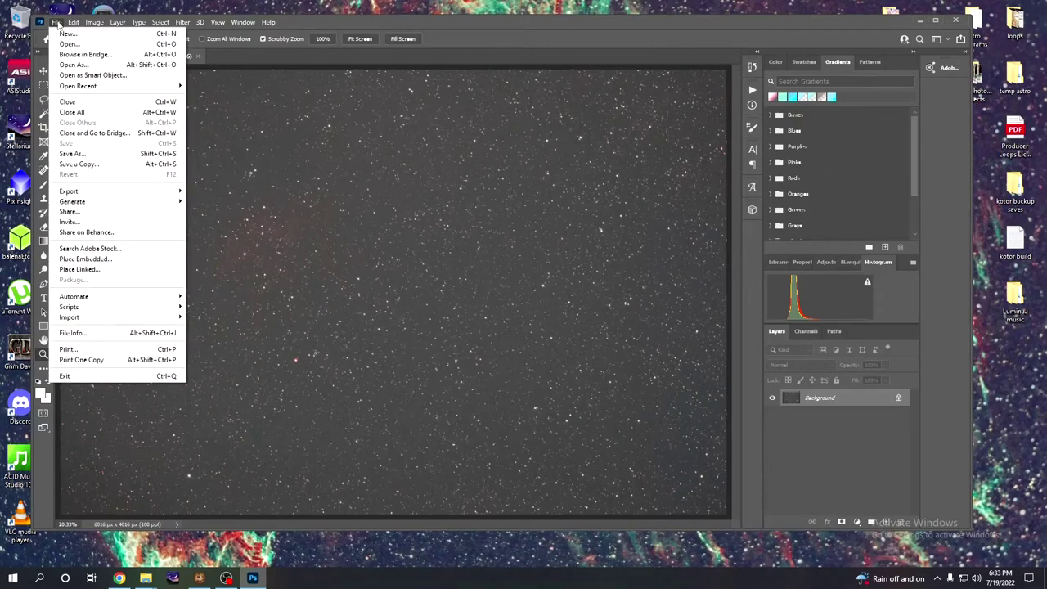
click(69, 43)
click(363, 116)
click(723, 422)
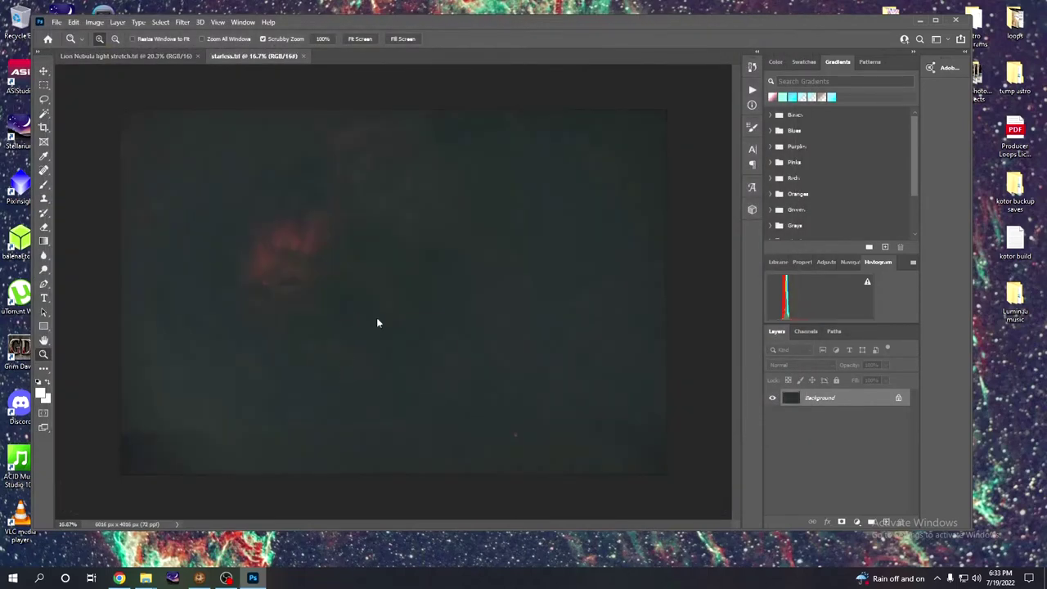
right_click(376, 317)
click(388, 324)
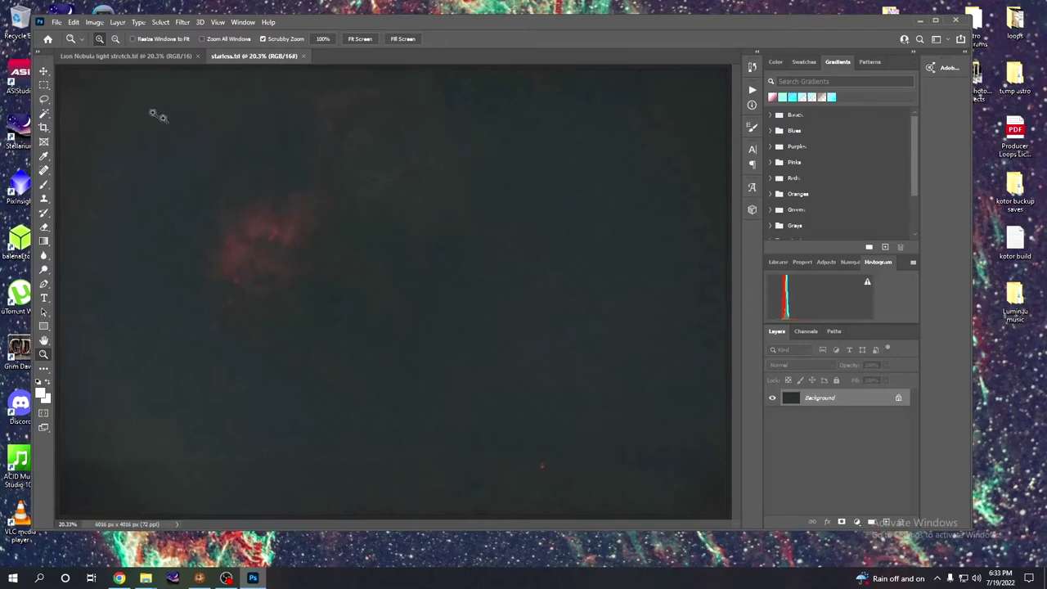
Bring up the Levels dialog for starless.tif.
click(93, 23)
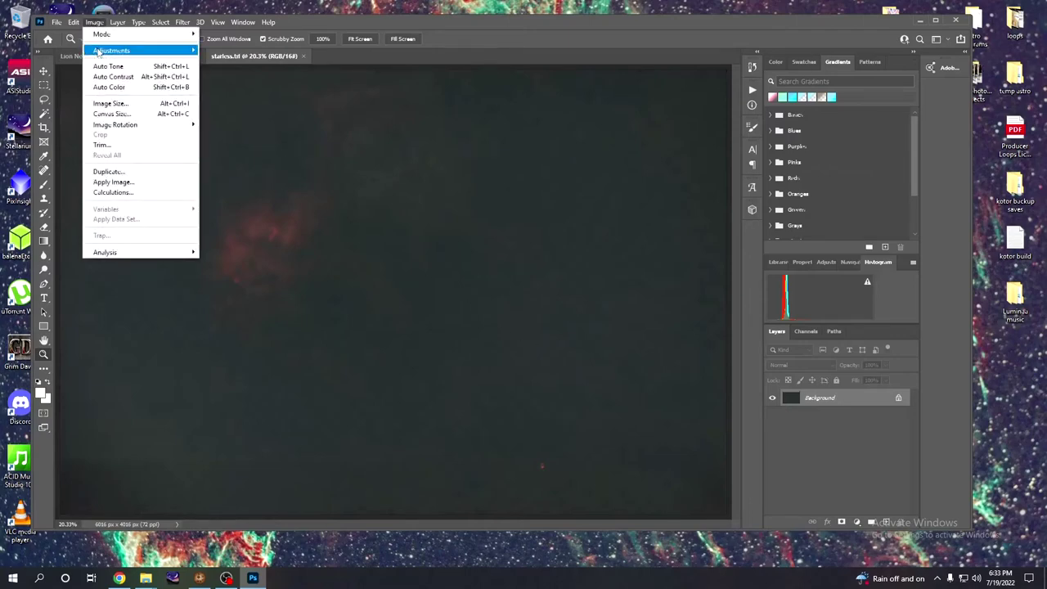
mouse_move(112, 51)
click(220, 60)
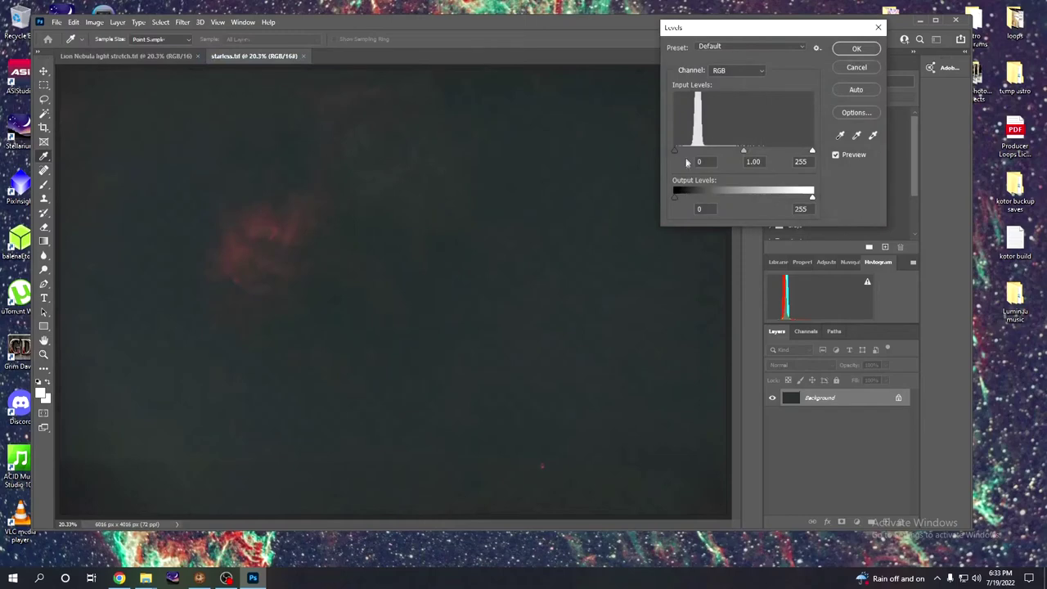
Leave Levels unchanged, then apply Curves lifting midtones with white output at 246.
click(839, 48)
key(z)
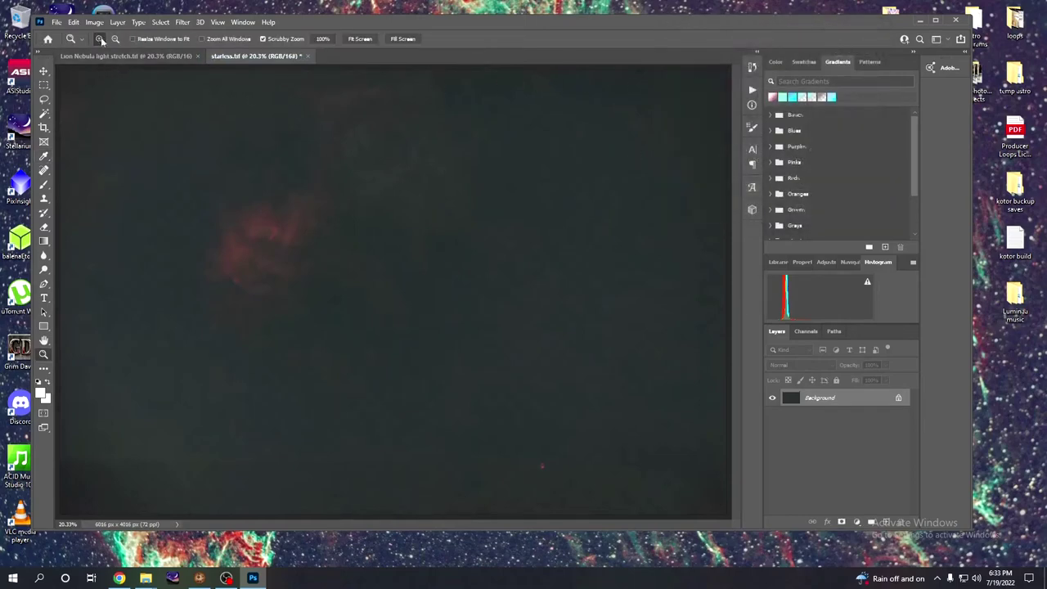
click(94, 22)
mouse_move(112, 50)
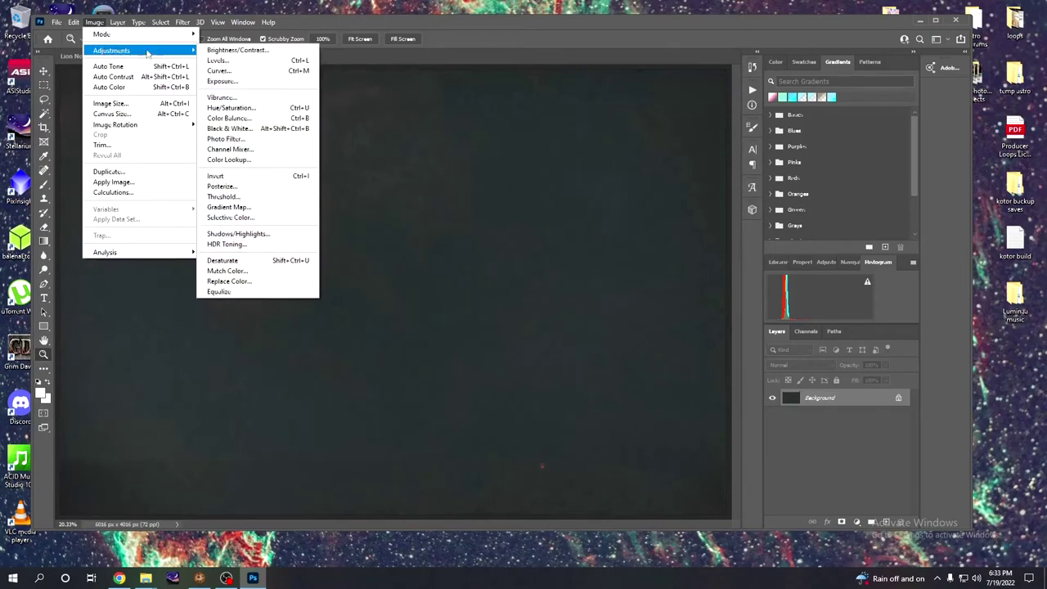
click(232, 72)
drag(714, 215, 714, 218)
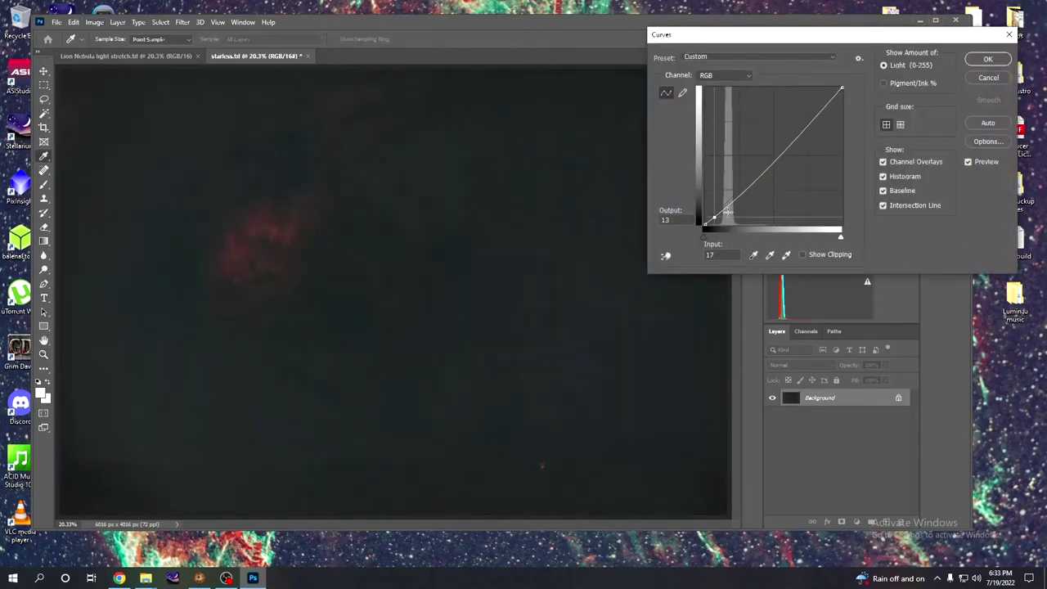
drag(733, 198, 737, 183)
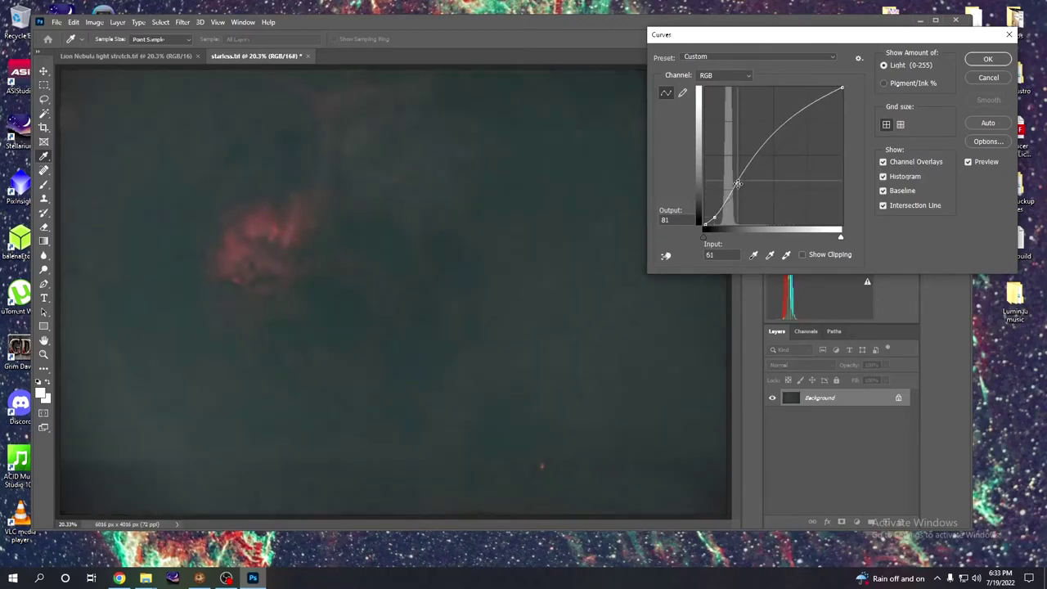
click(817, 98)
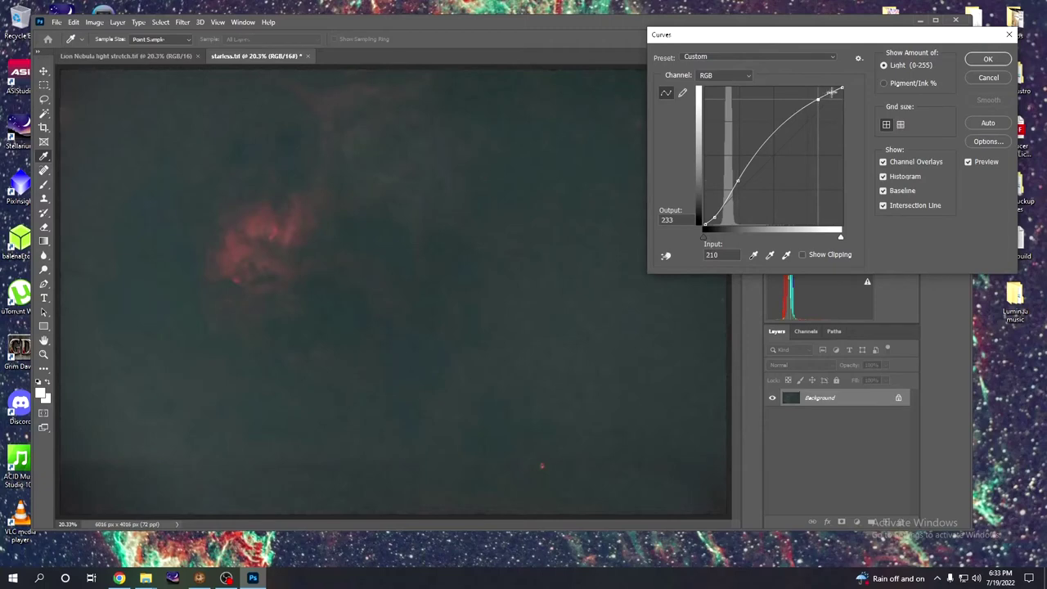
drag(842, 87, 846, 98)
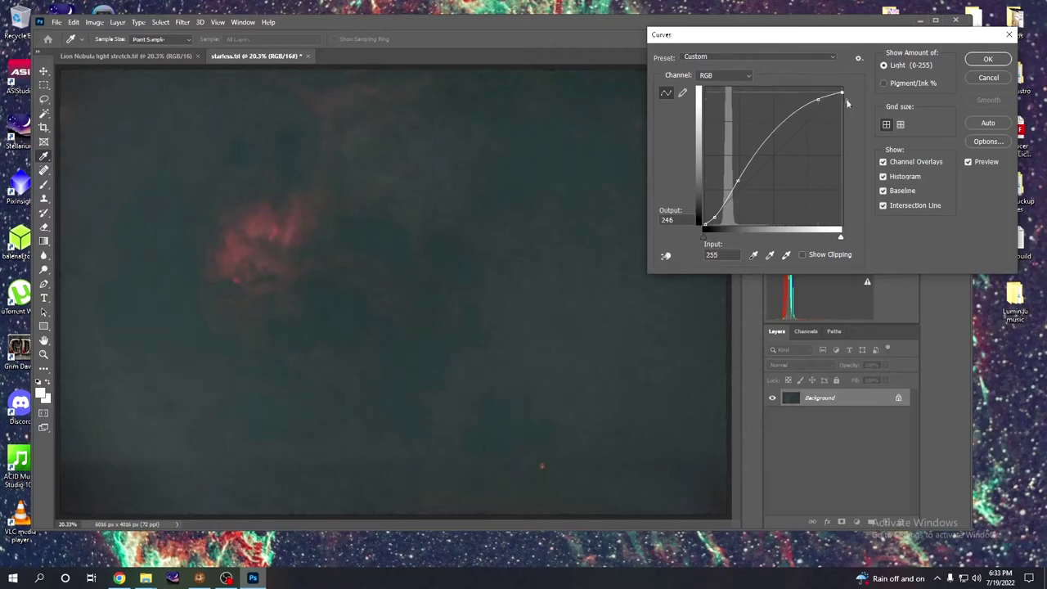
click(986, 59)
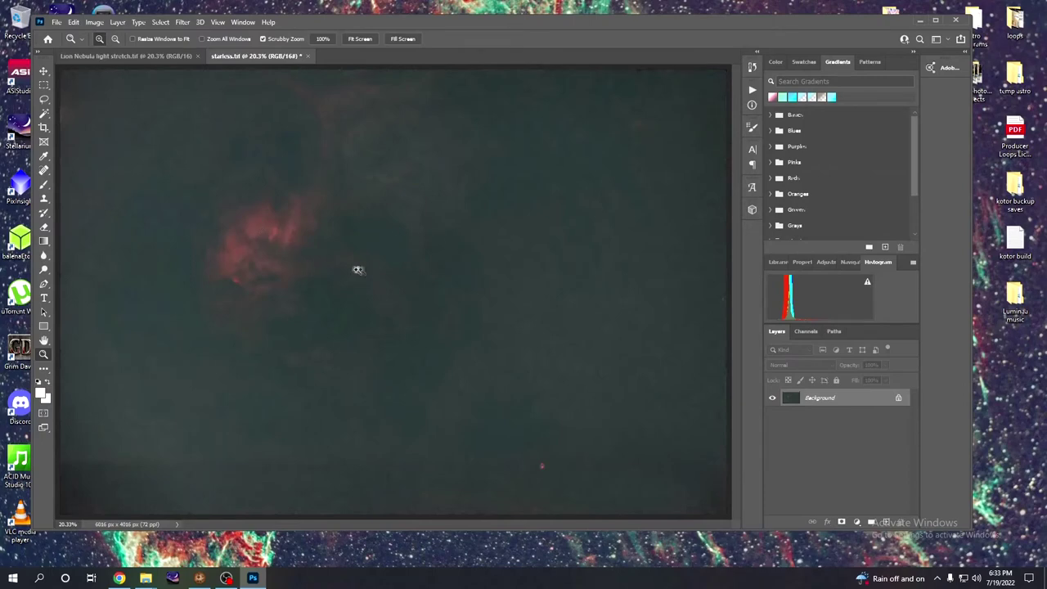
Apply another Curves stretch to starless.tif, raising input 64 to output 76.
click(95, 22)
mouse_move(139, 51)
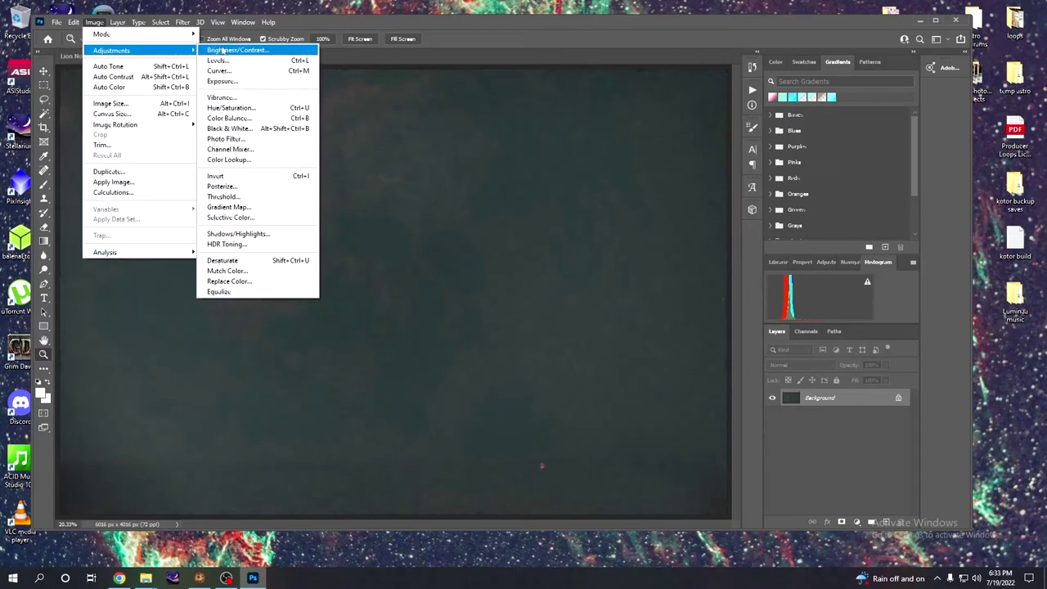
click(232, 72)
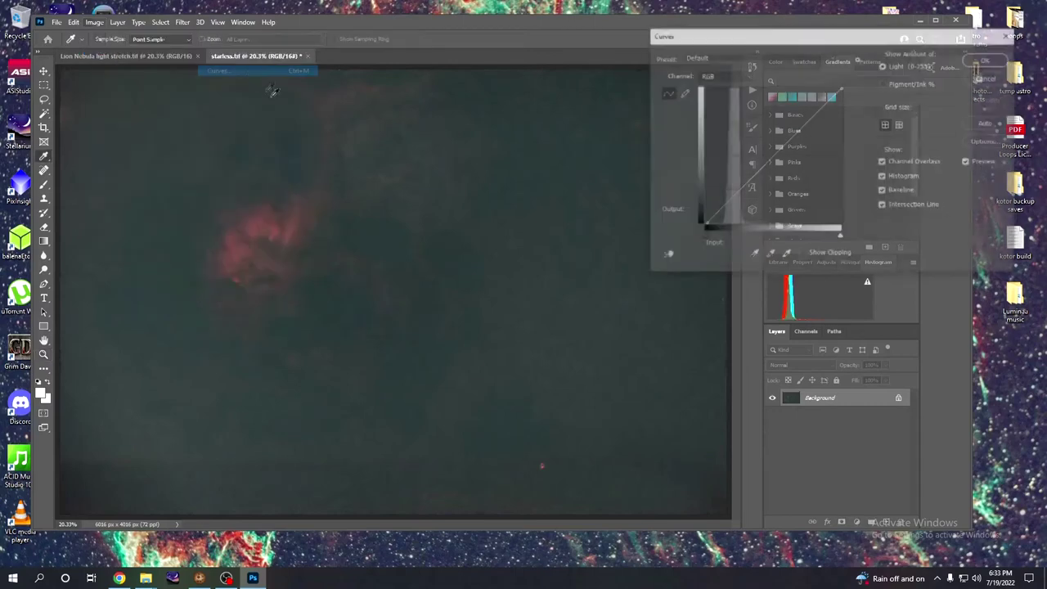
click(715, 217)
drag(738, 197, 739, 183)
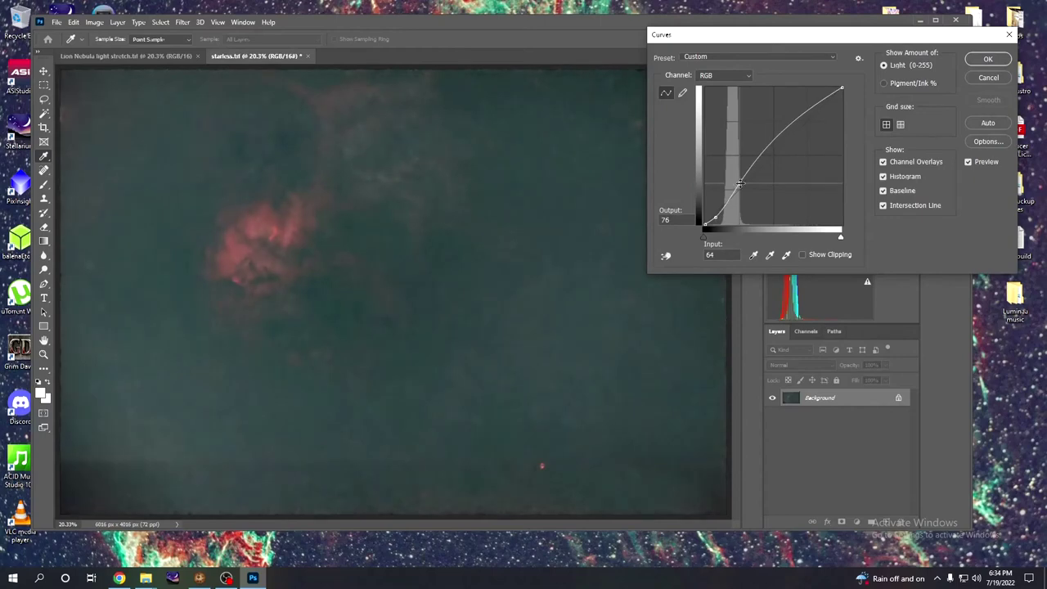
click(973, 59)
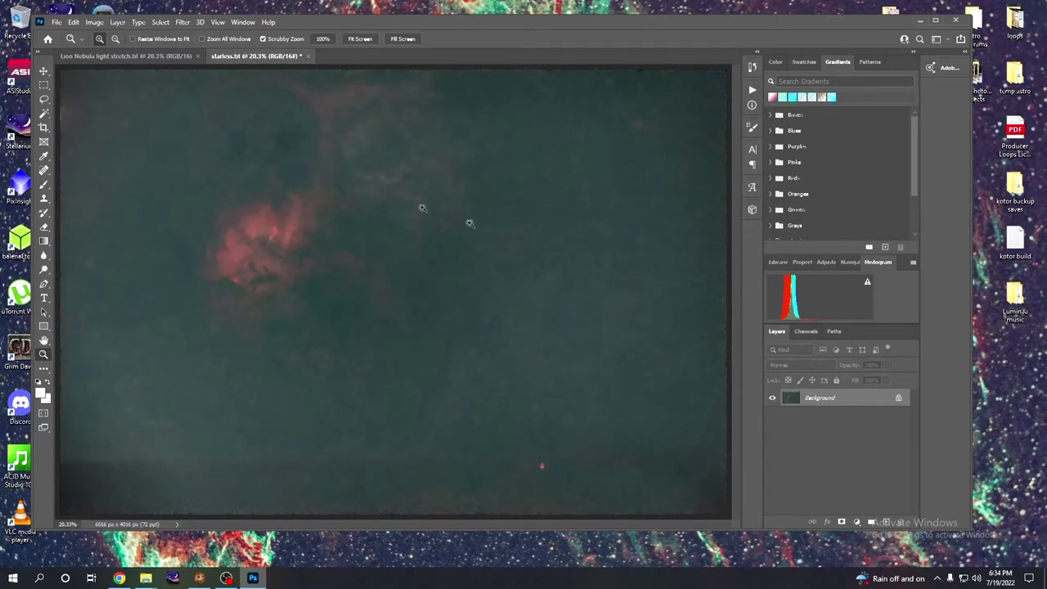
Open Levels on the starless image and raise the Blue black point to 10.
click(98, 24)
mouse_move(109, 52)
click(227, 64)
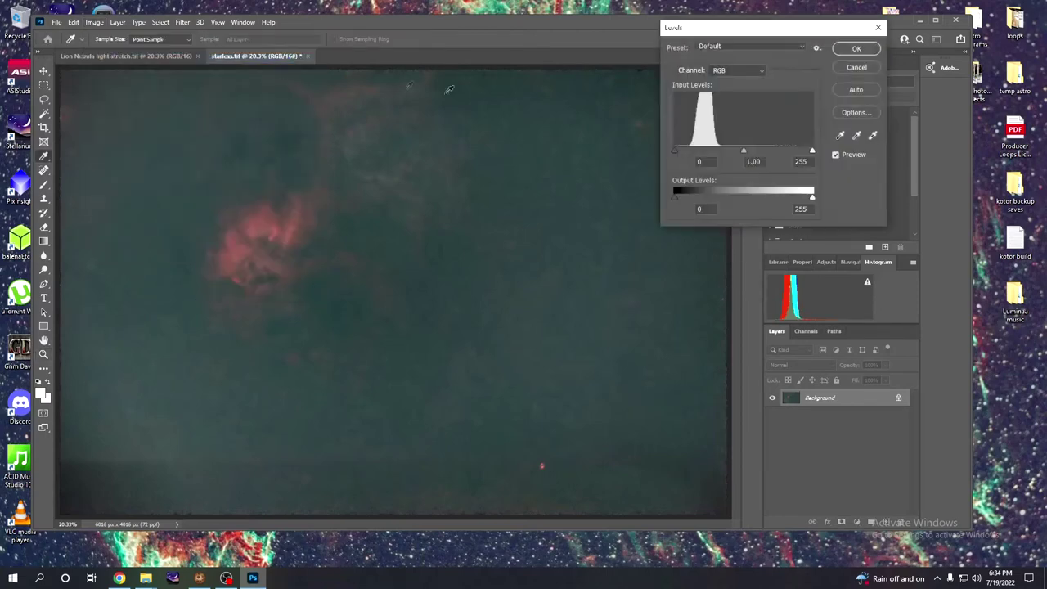
click(742, 72)
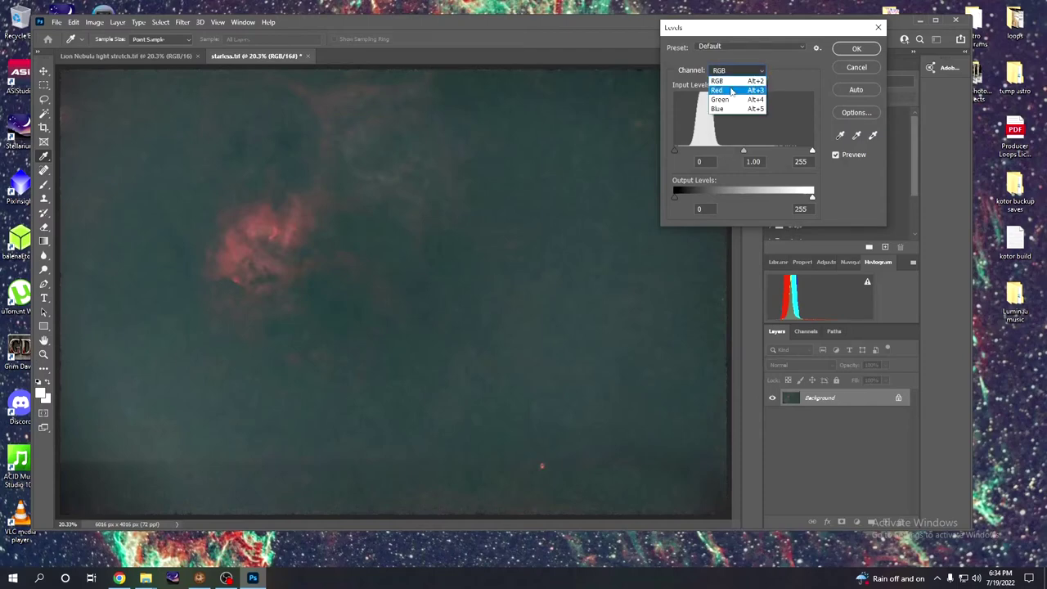
click(724, 108)
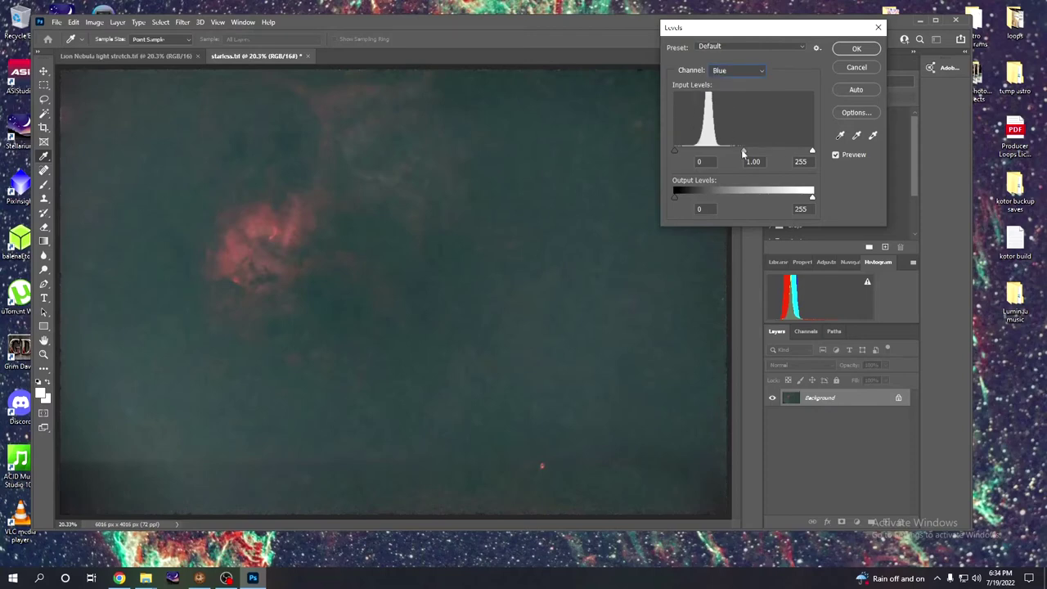
drag(743, 153, 741, 152)
drag(674, 154, 680, 152)
click(680, 151)
Raise the Green black point to 10 and the Red to 5, then apply Levels.
click(735, 70)
click(735, 99)
drag(675, 149, 680, 147)
click(701, 161)
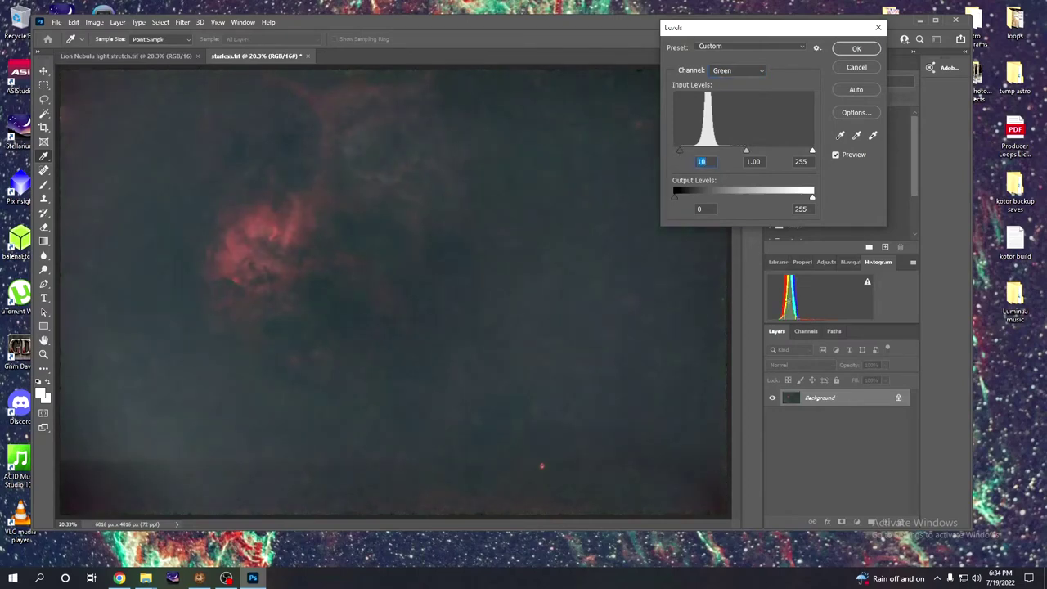
click(743, 73)
click(737, 87)
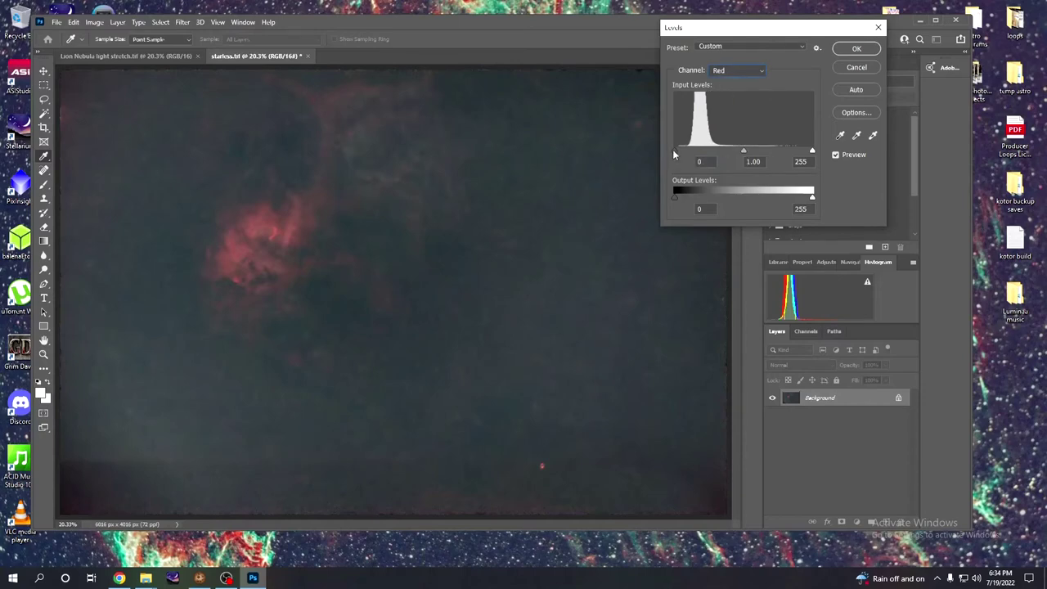
drag(675, 151, 678, 154)
click(854, 49)
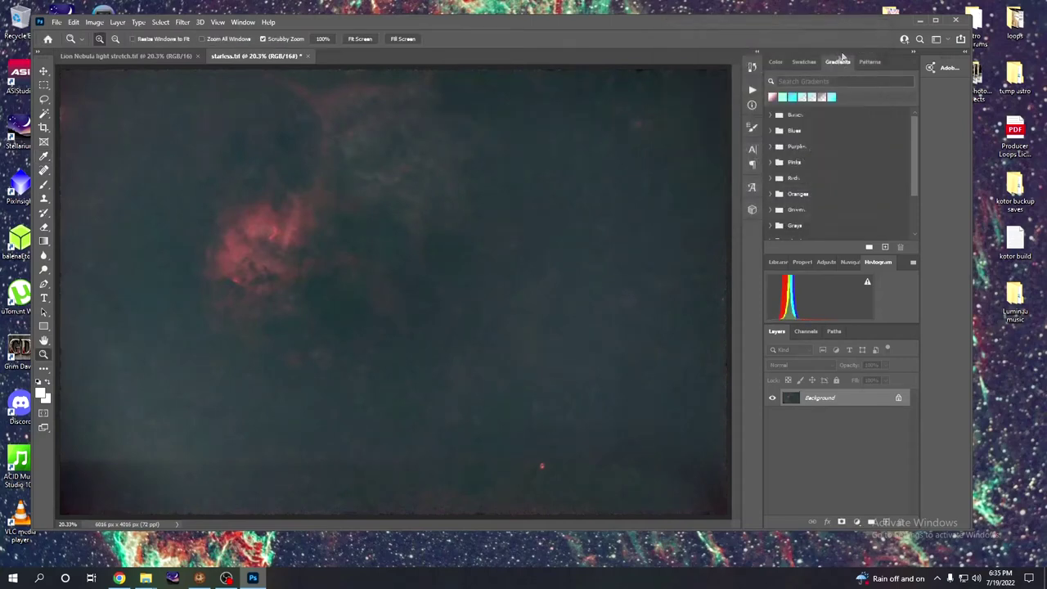
In Curves, anchor a shadow point and set a midtone point at 109 in, 130 out.
click(94, 22)
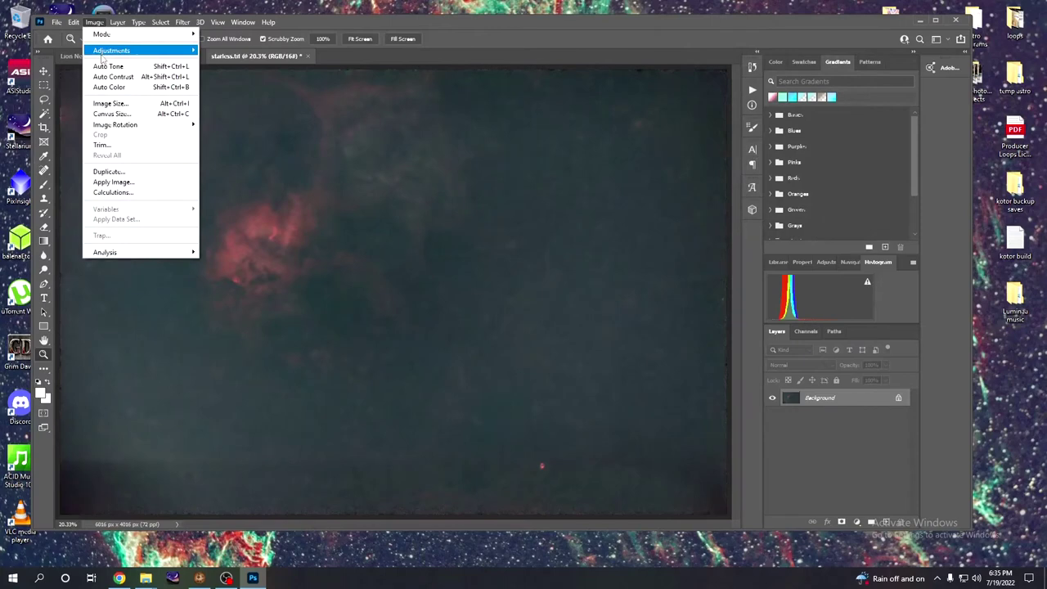
mouse_move(105, 51)
click(255, 71)
click(710, 220)
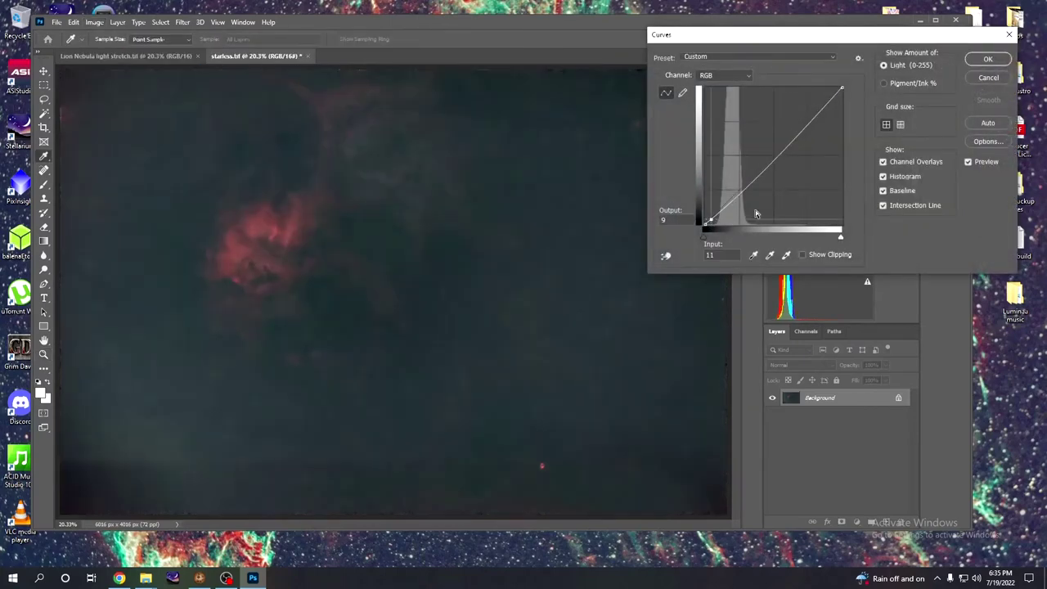
click(744, 187)
drag(743, 187, 741, 143)
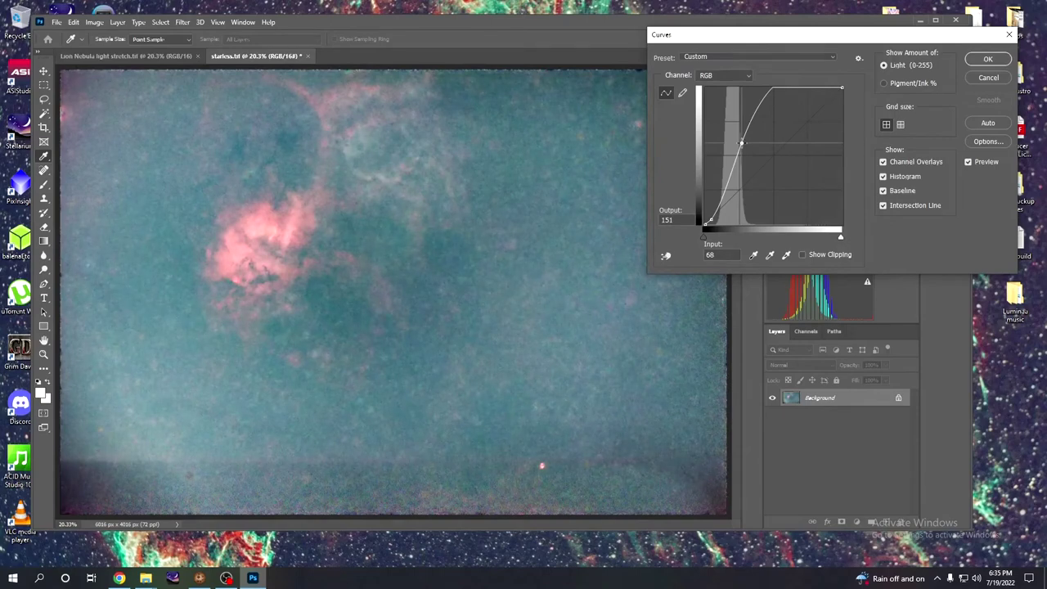
drag(741, 143, 742, 139)
drag(742, 140, 760, 154)
drag(712, 219, 712, 219)
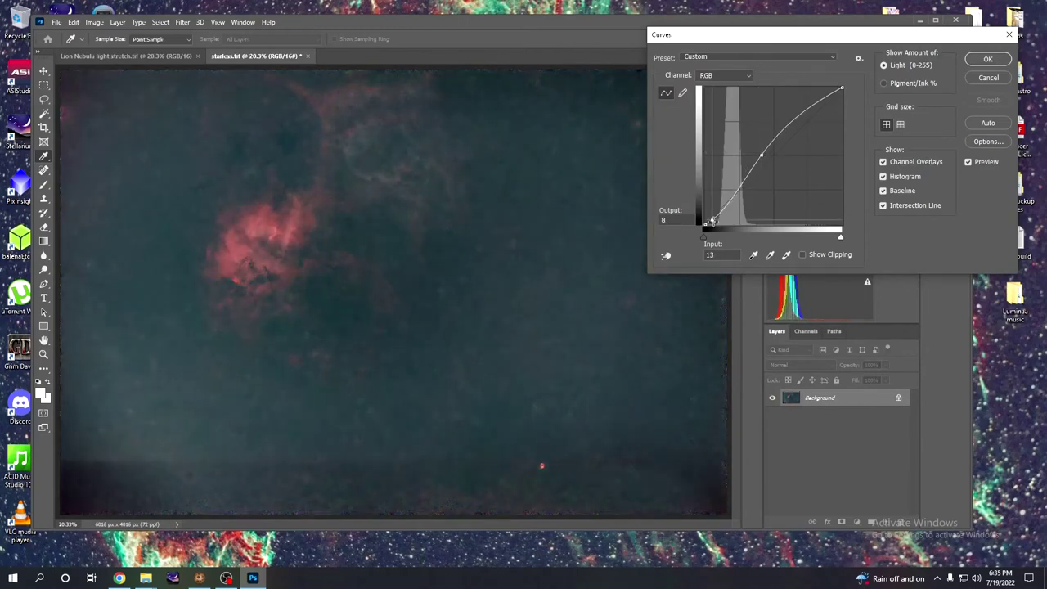
drag(761, 155, 762, 155)
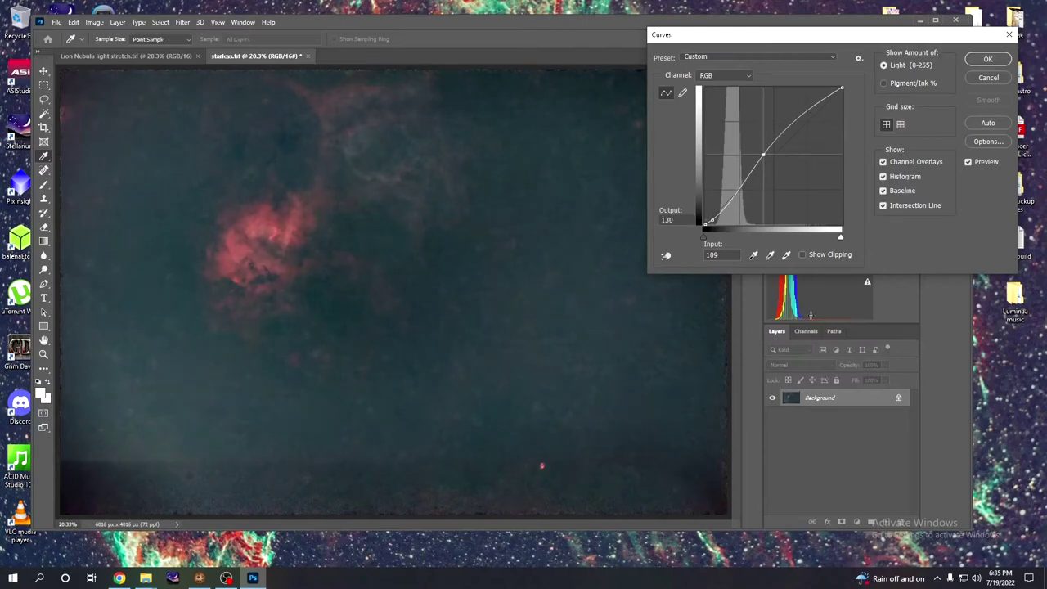
Cap the curve's brightest output at 250 and apply it.
click(830, 96)
click(842, 87)
drag(842, 87, 842, 91)
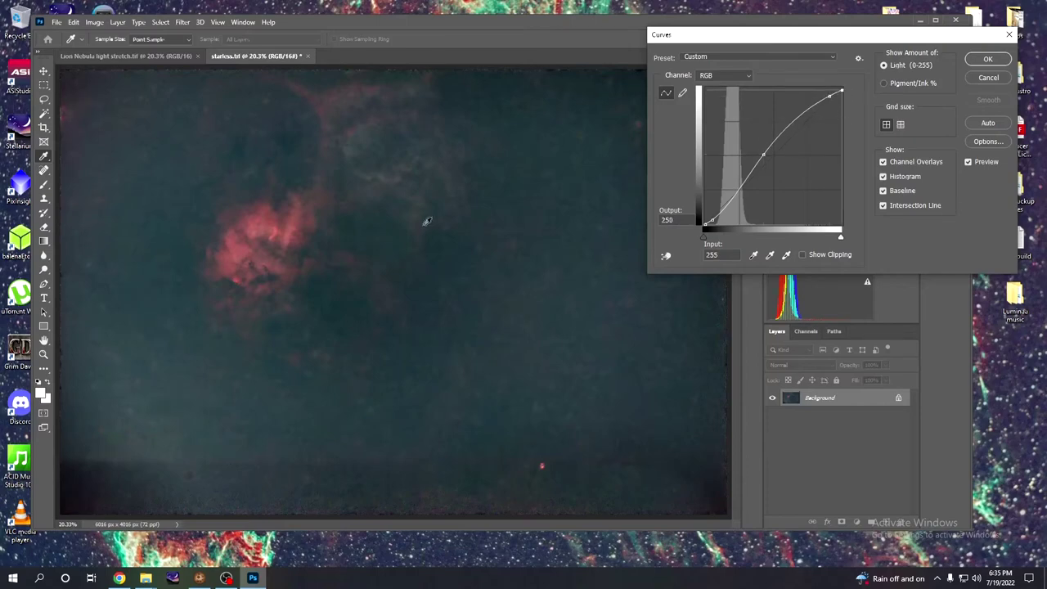
click(986, 62)
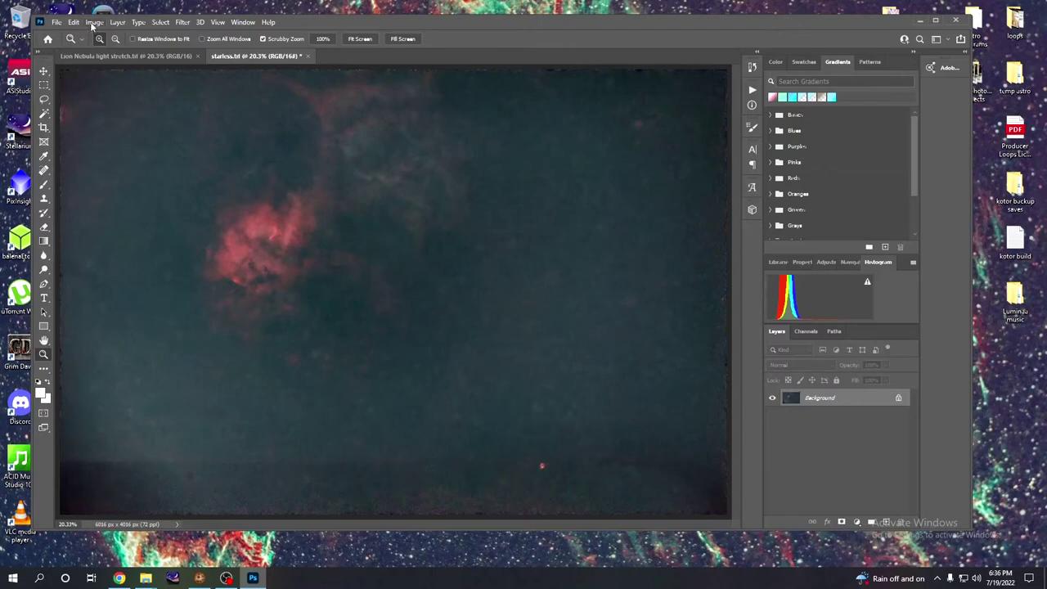
Run GradientXTerminator on starless.tif with Medium detail and Medium aggressiveness.
click(183, 23)
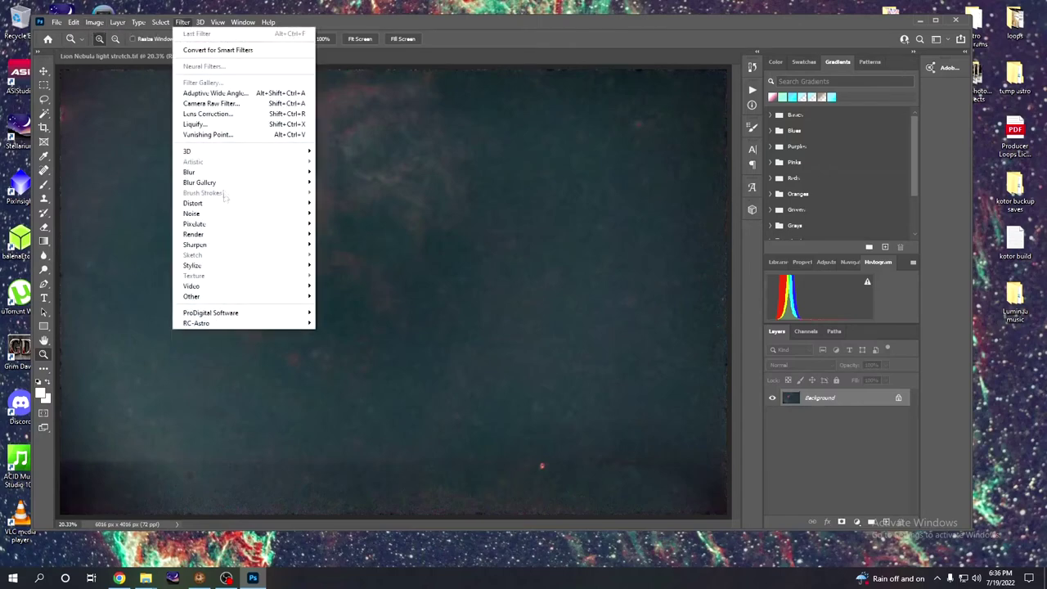
mouse_move(226, 323)
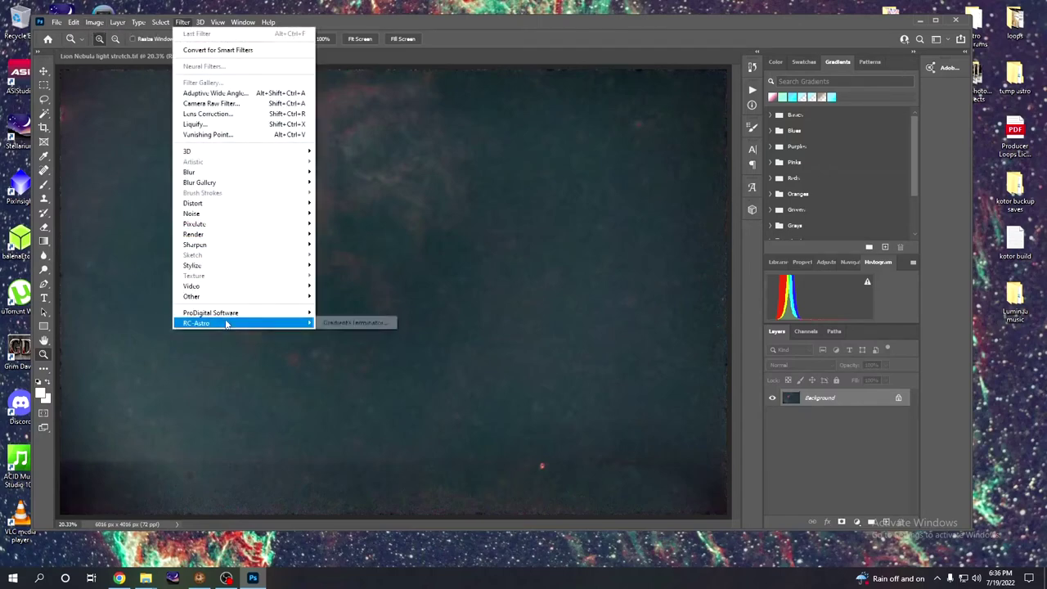
click(350, 323)
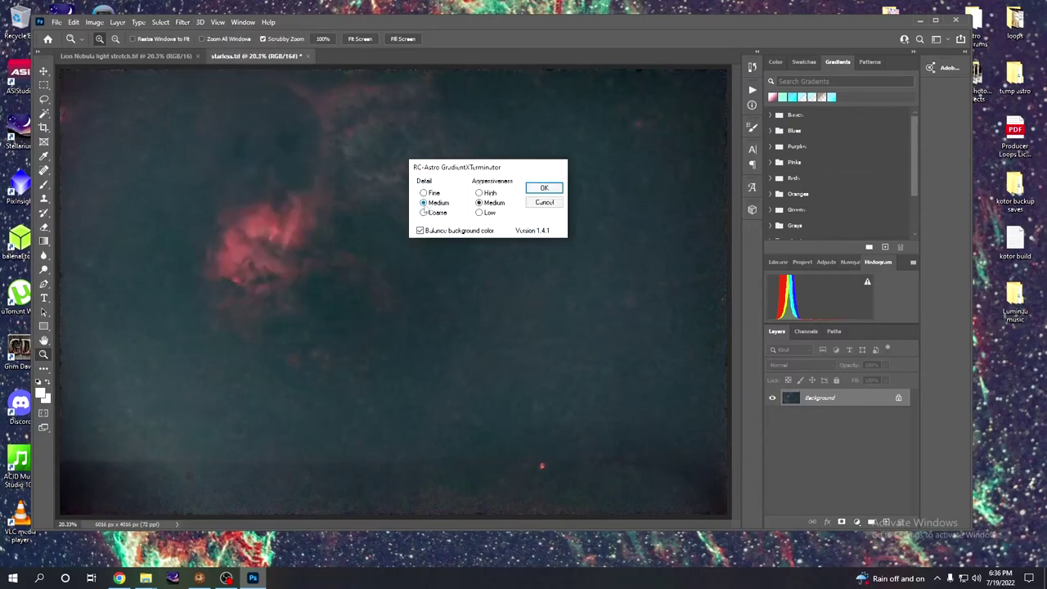
click(544, 190)
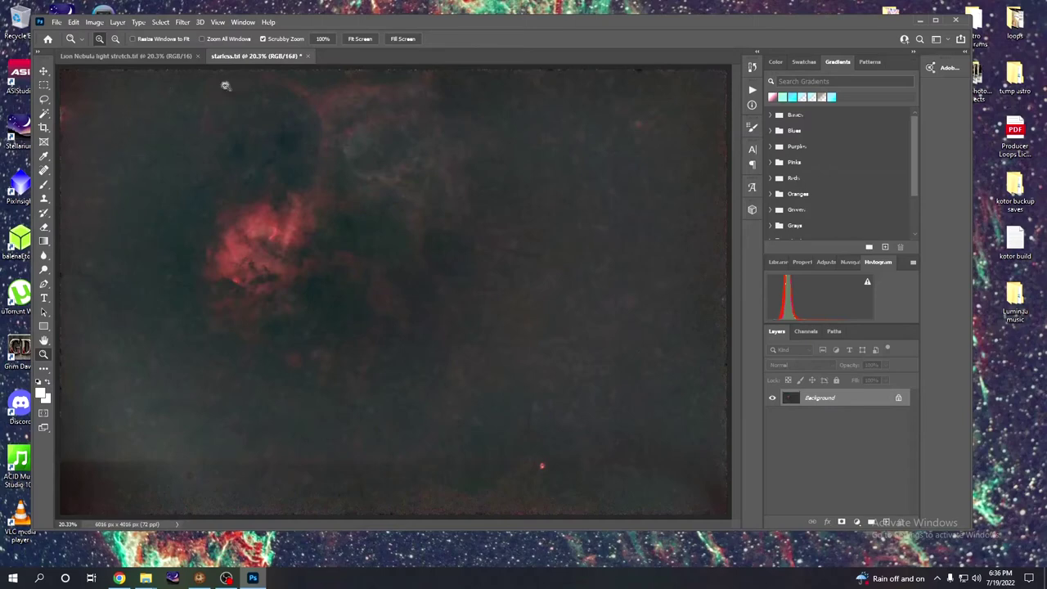
Apply a second curve with a shadow point, lifted midtones and white output capped at 245.
click(183, 23)
click(92, 23)
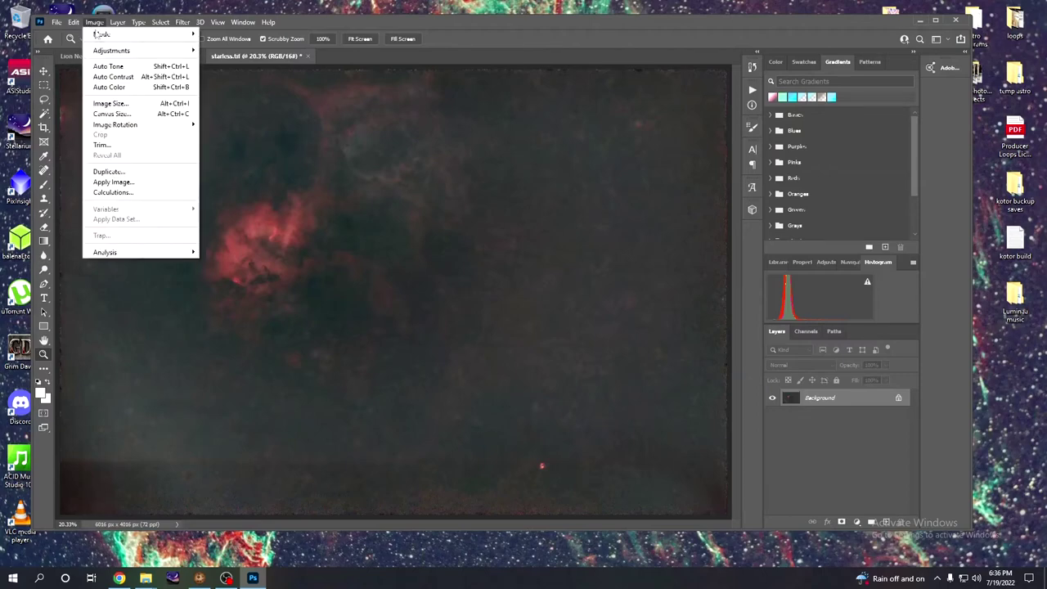
mouse_move(180, 52)
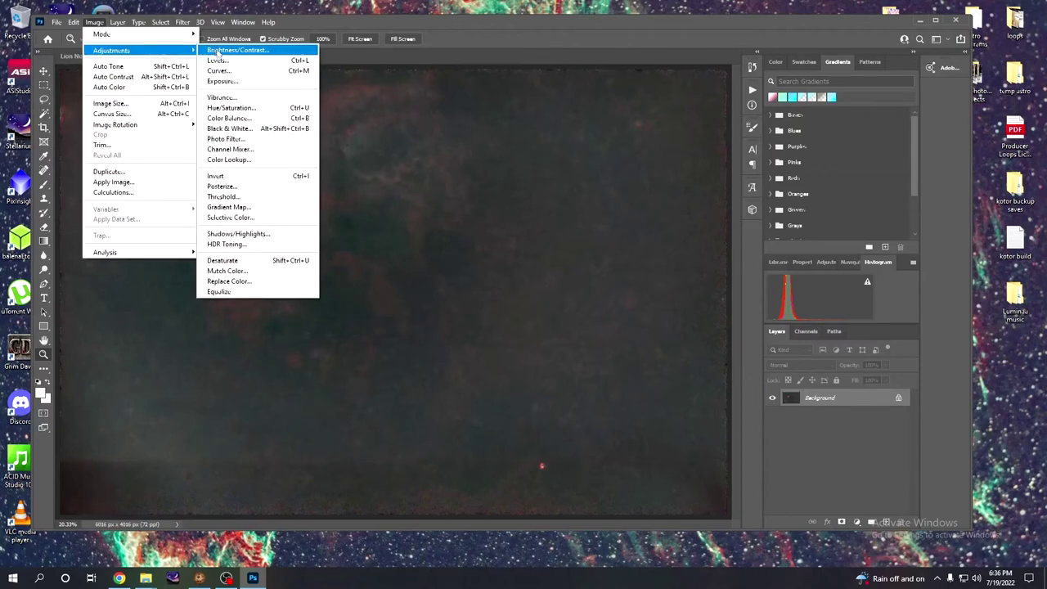
click(237, 73)
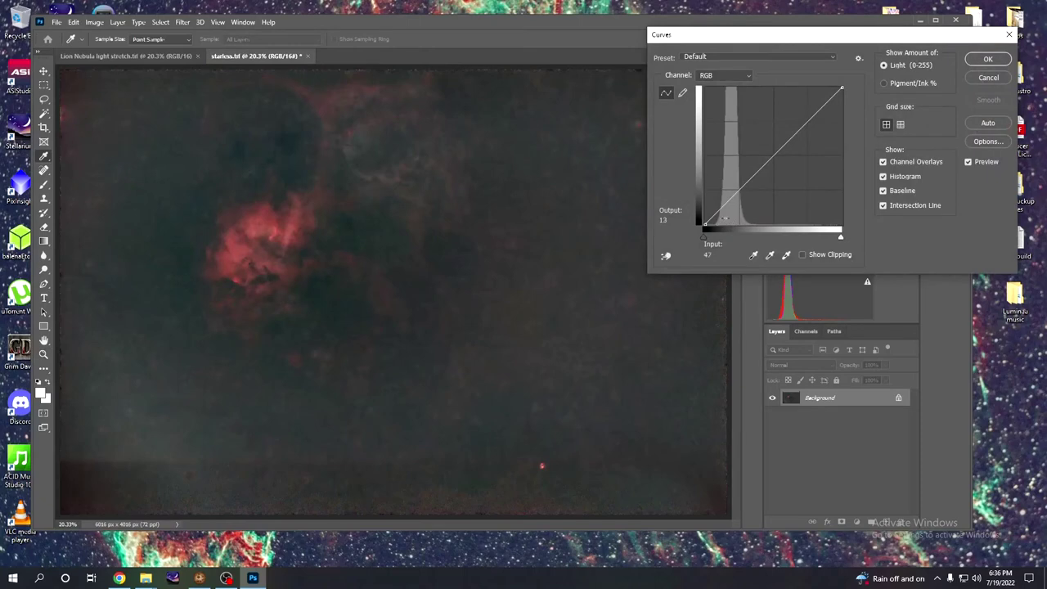
click(712, 218)
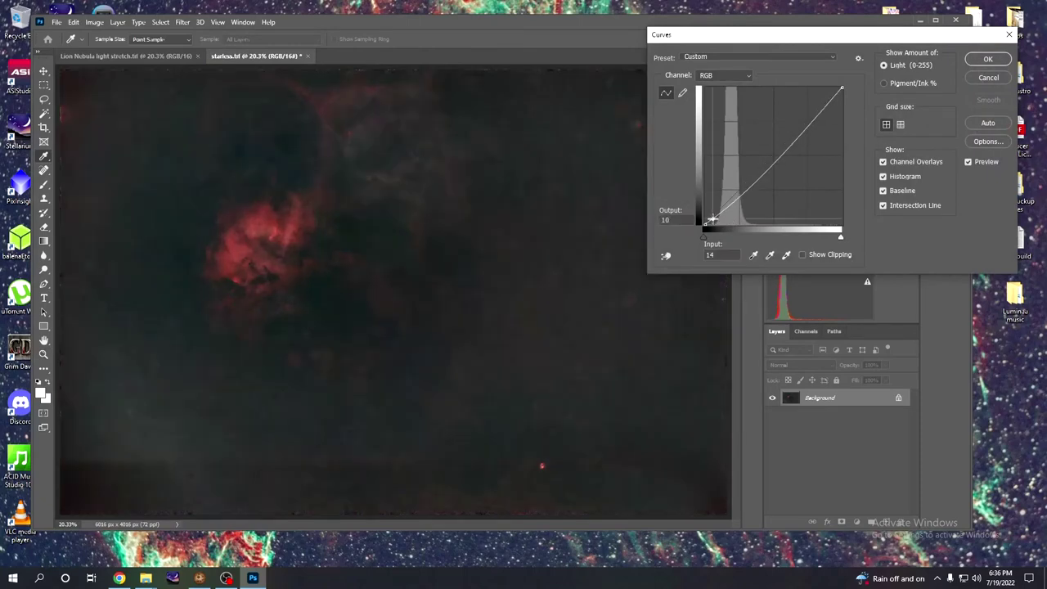
drag(738, 197, 742, 183)
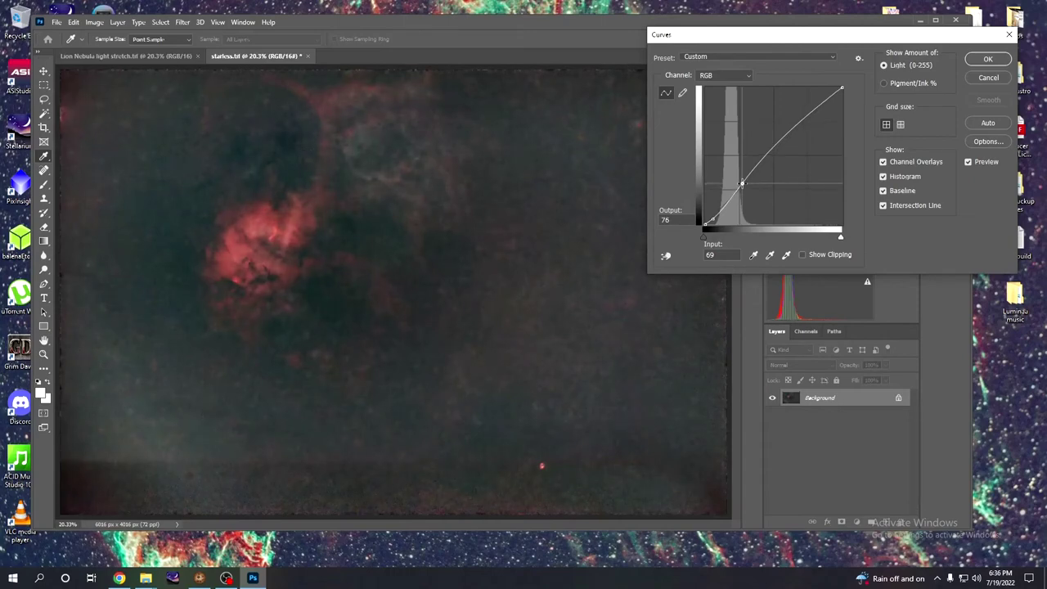
click(818, 105)
drag(839, 88, 841, 92)
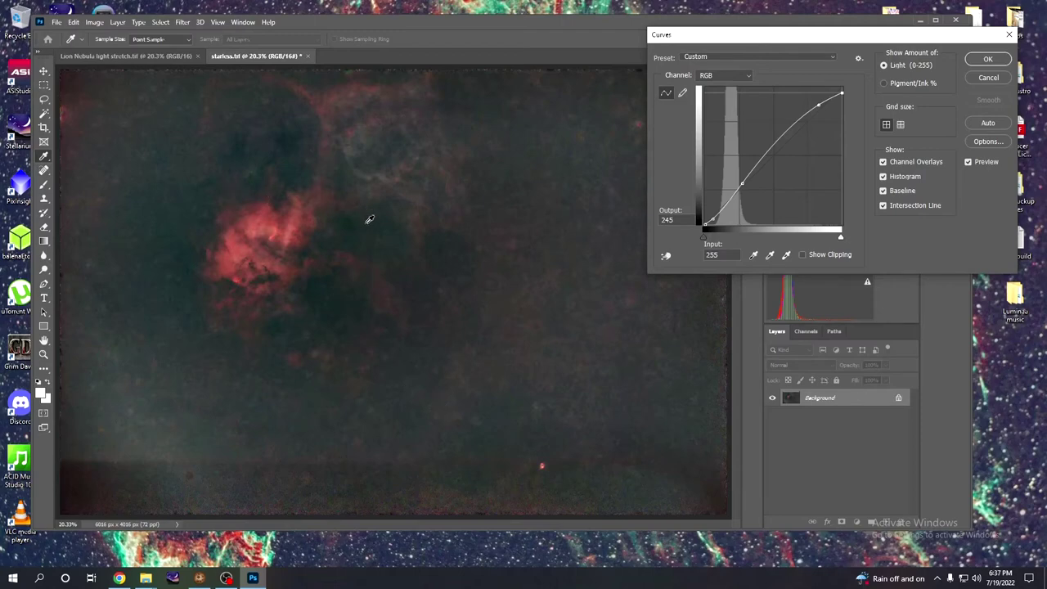
click(977, 61)
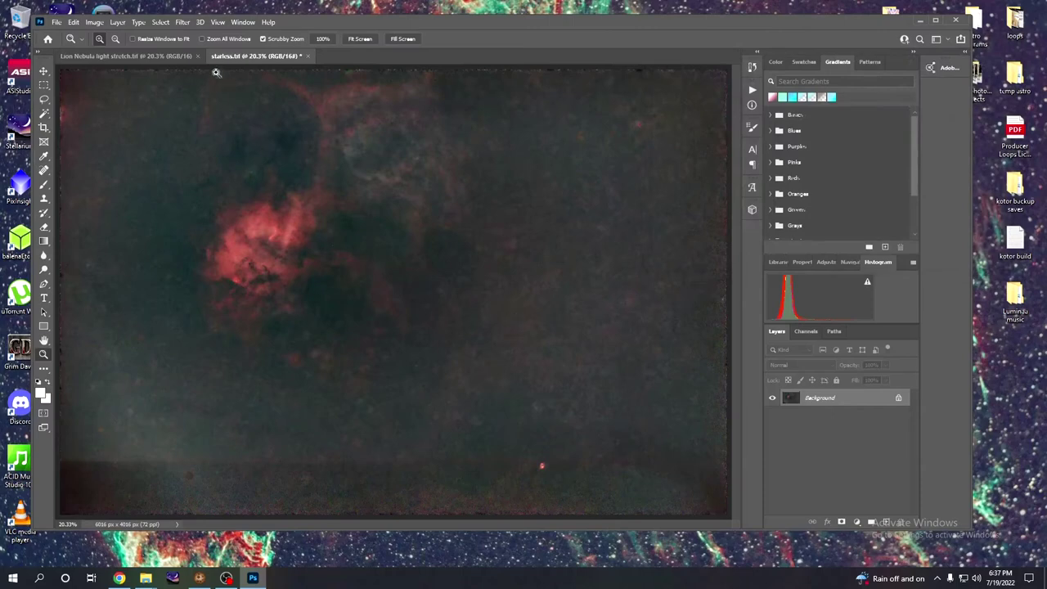
In the Camera Raw filter, set white balance to As Shot and Exposure to +0.30.
click(183, 23)
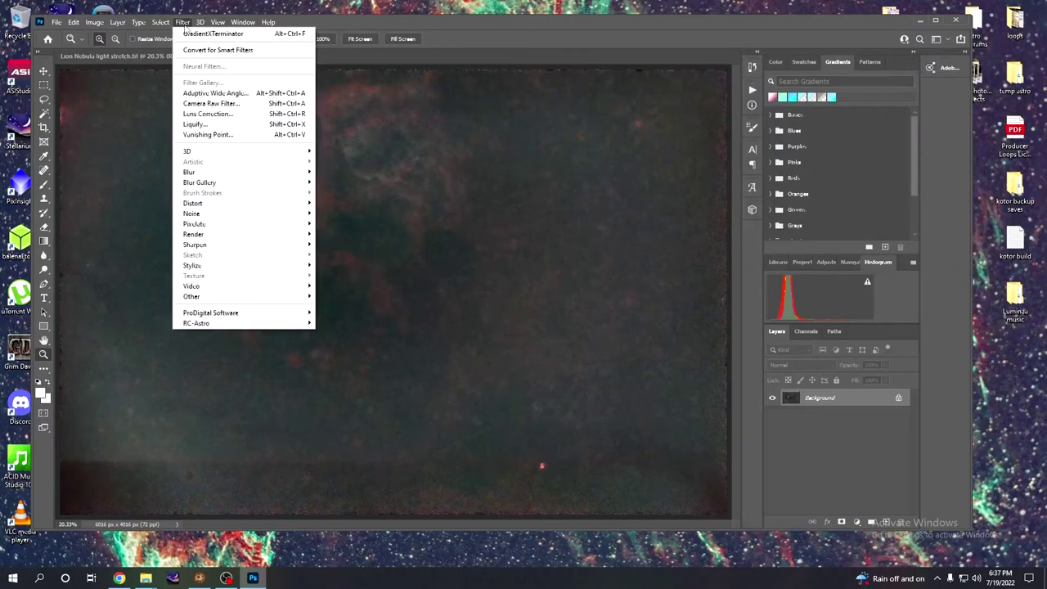
click(214, 104)
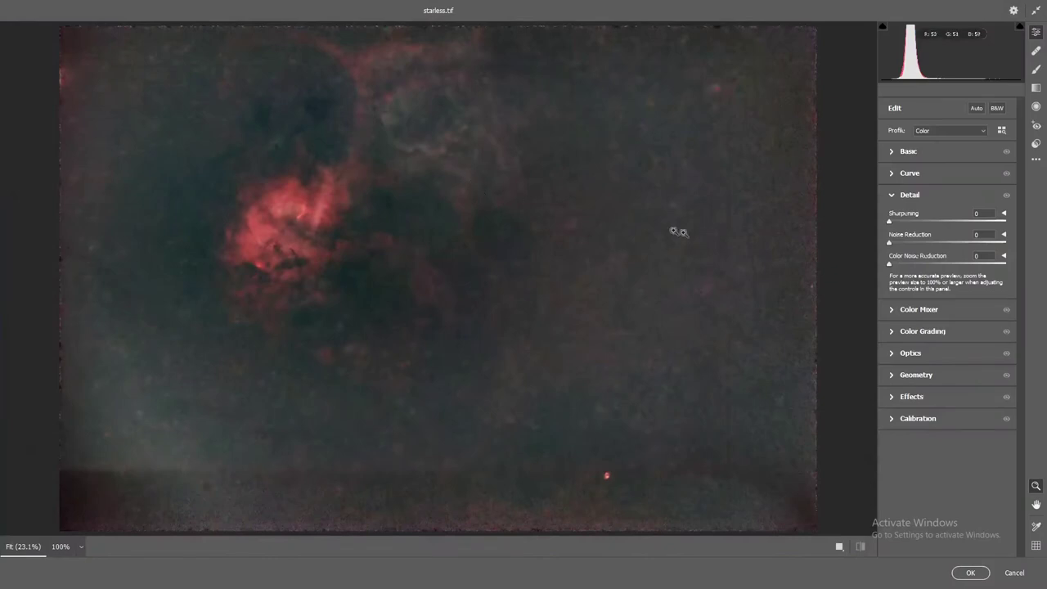
click(905, 152)
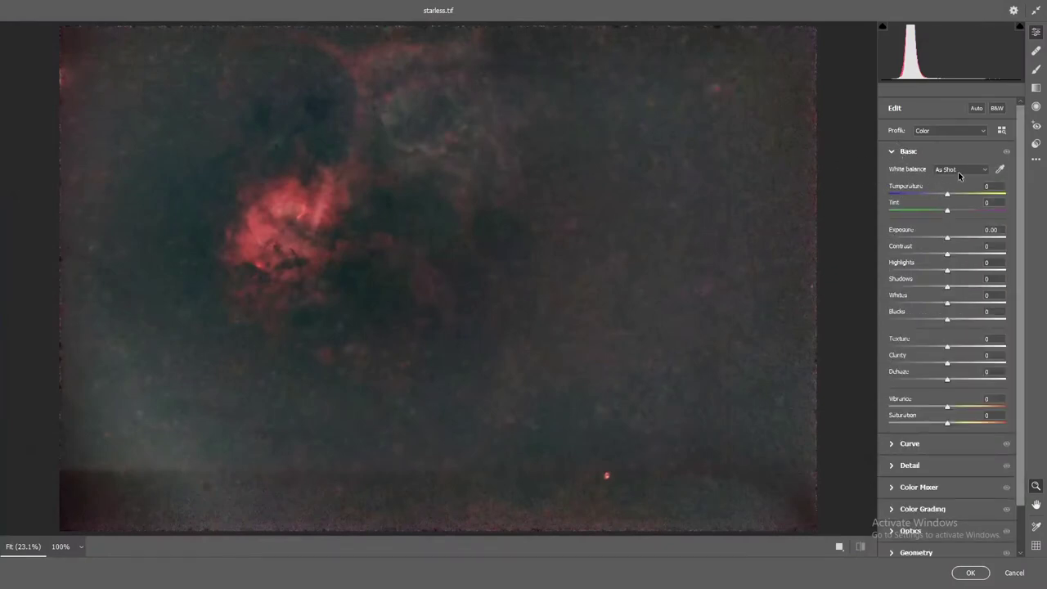
click(959, 172)
click(948, 192)
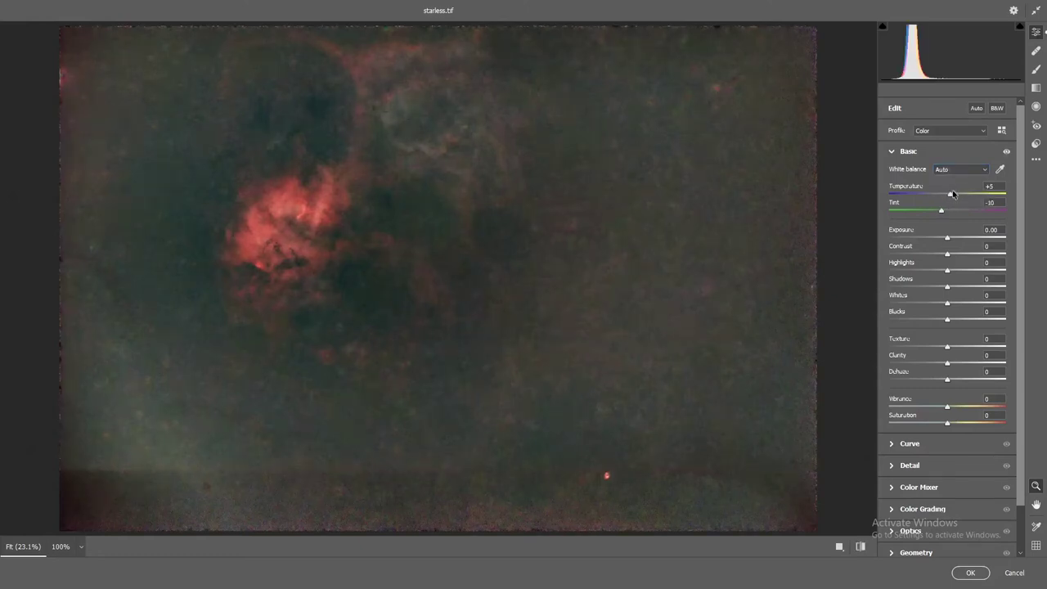
click(957, 170)
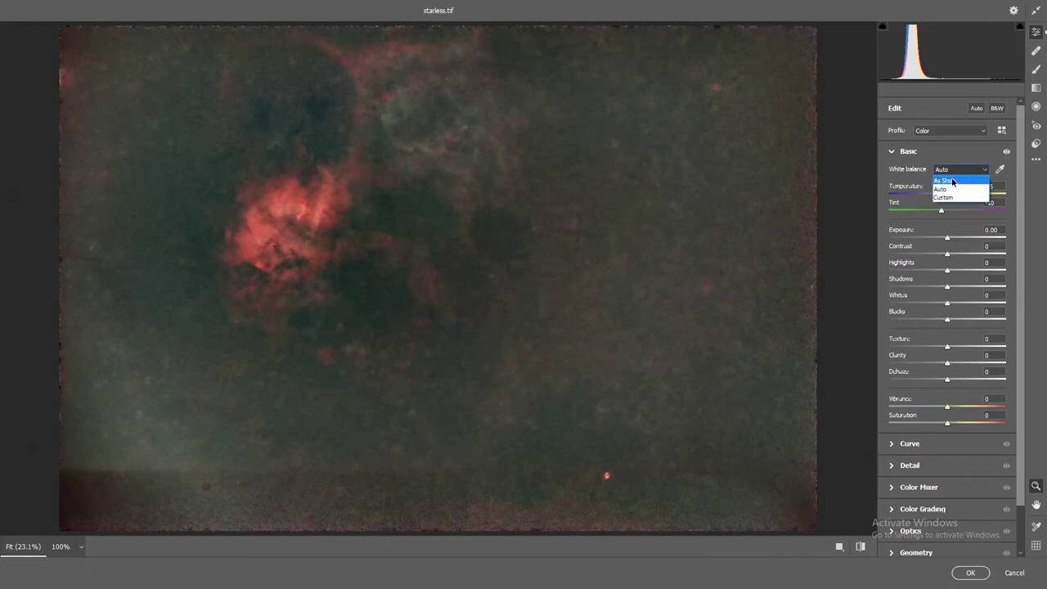
click(952, 181)
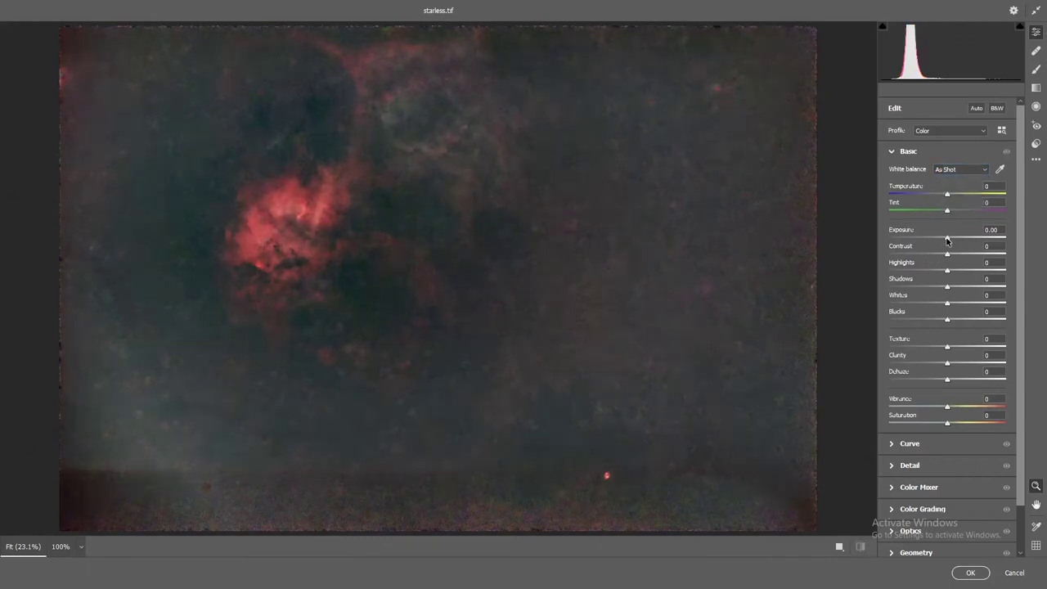
drag(947, 241, 950, 239)
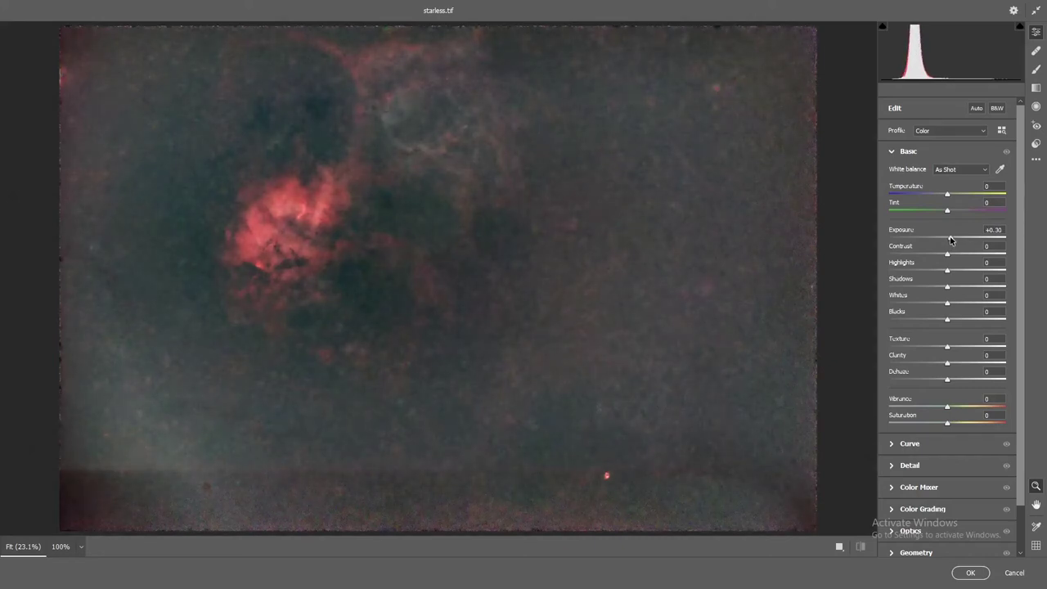
mouse_move(950, 239)
mouse_down()
mouse_move(973, 239)
mouse_move(952, 243)
mouse_up()
Set Contrast +20, Blacks -39, Clarity +7, Dehaze +8, Vibrance +5 and Saturation +5.
drag(945, 254, 958, 252)
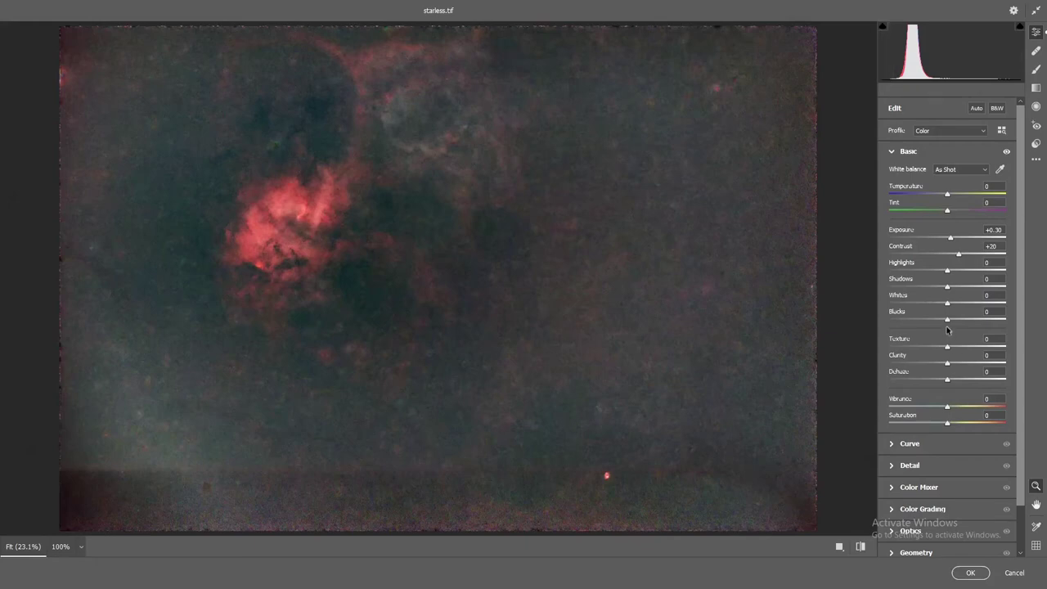
drag(947, 324, 925, 324)
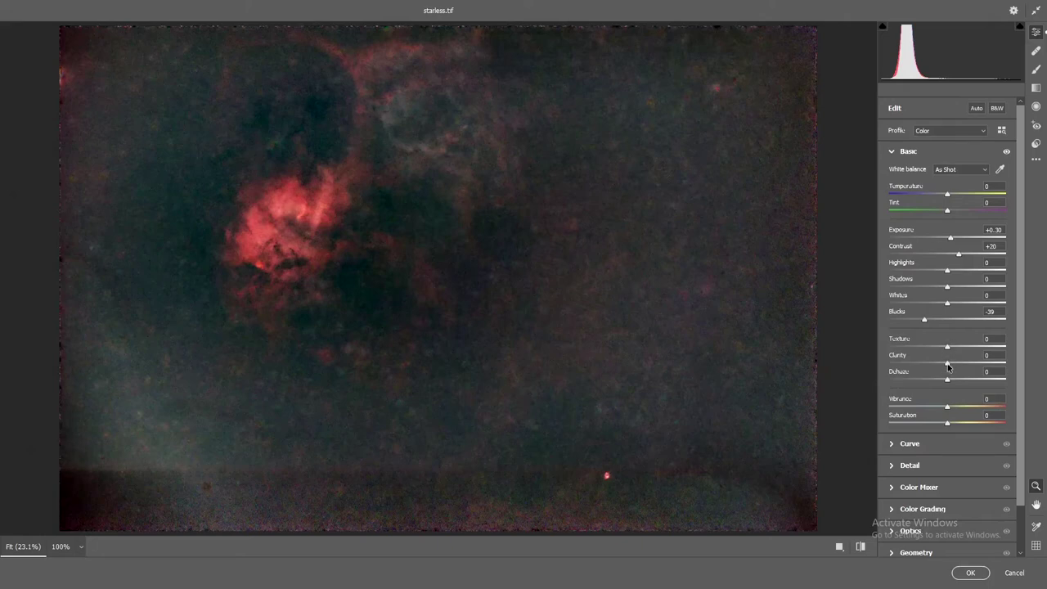
drag(948, 368, 1011, 358)
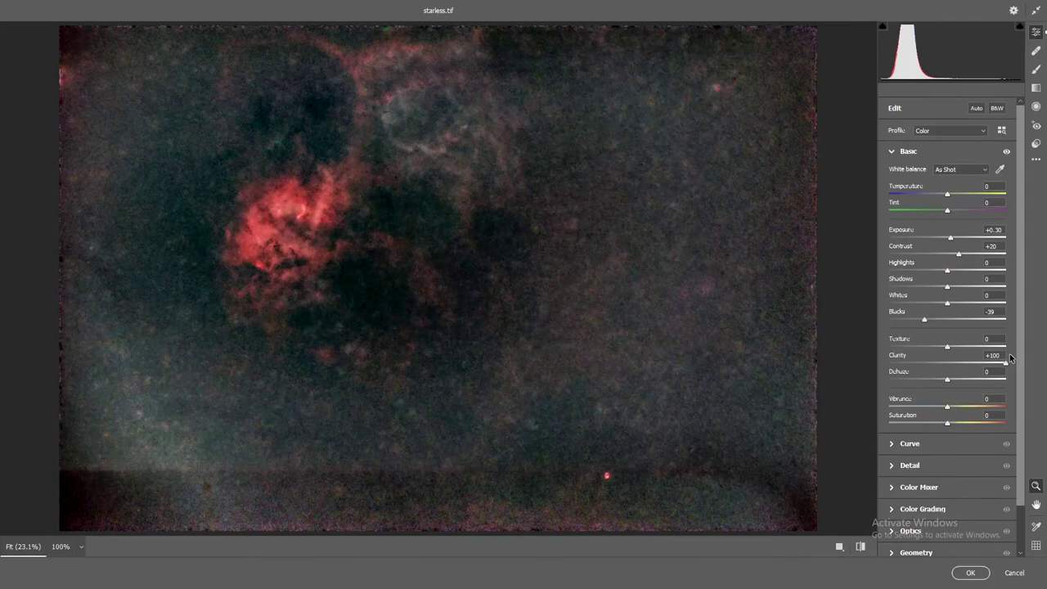
drag(1007, 360, 952, 366)
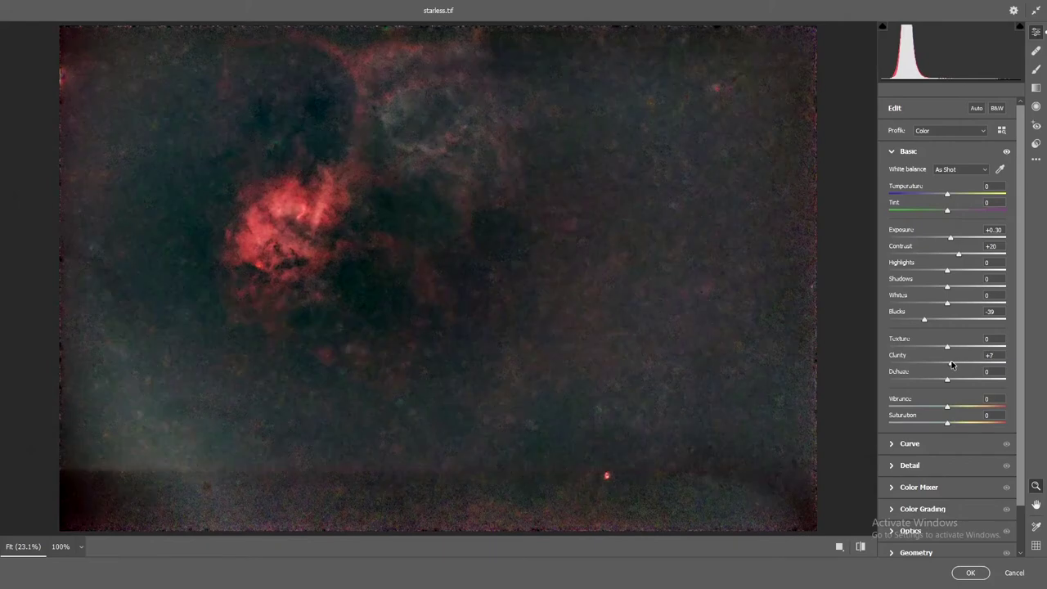
drag(946, 383, 950, 382)
drag(949, 411, 950, 410)
drag(947, 424, 950, 424)
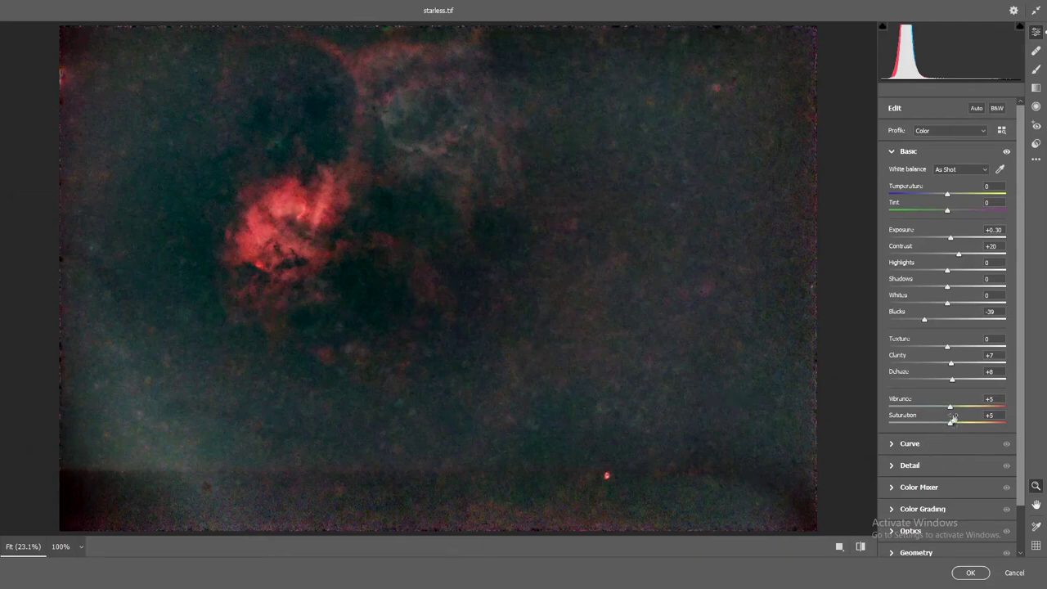
Set Noise Reduction 74 and Color Noise Reduction 26, apply, then return to Lion Nebula light stretch.
click(911, 466)
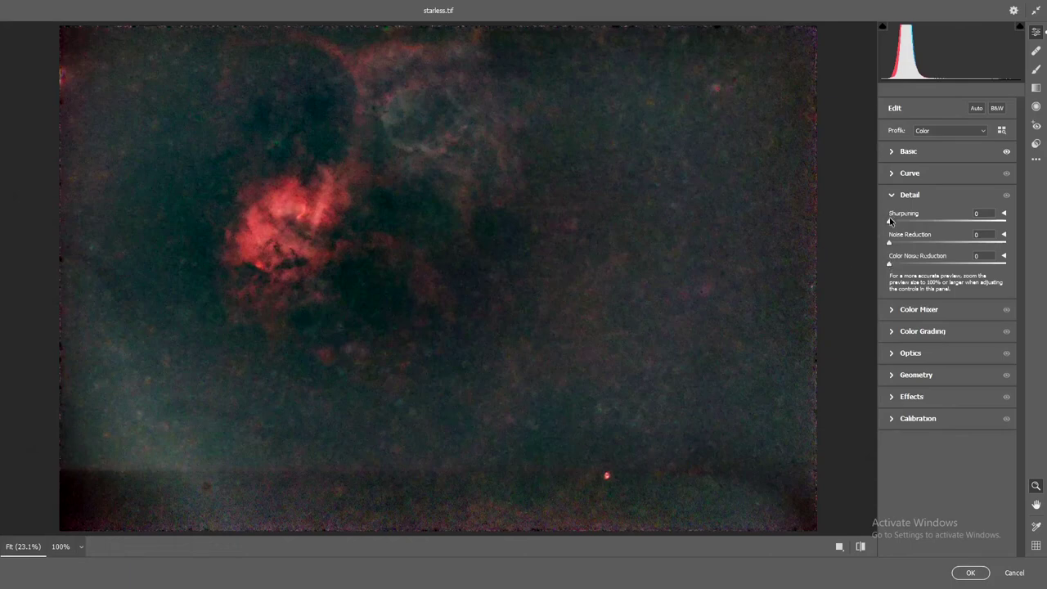
drag(890, 244, 1045, 238)
drag(1041, 240, 933, 241)
drag(890, 267, 926, 265)
click(970, 573)
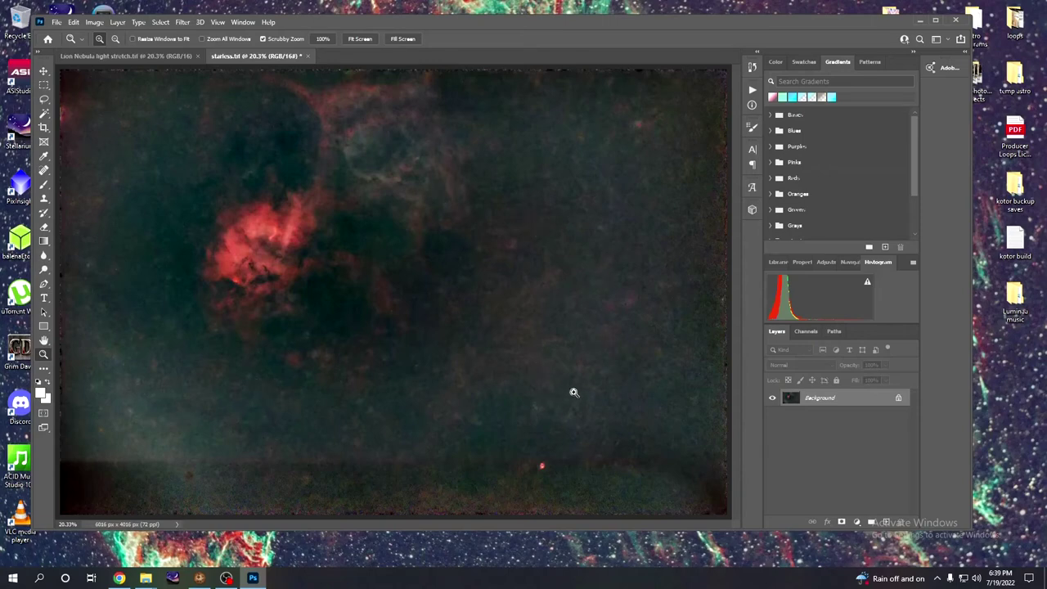
click(133, 56)
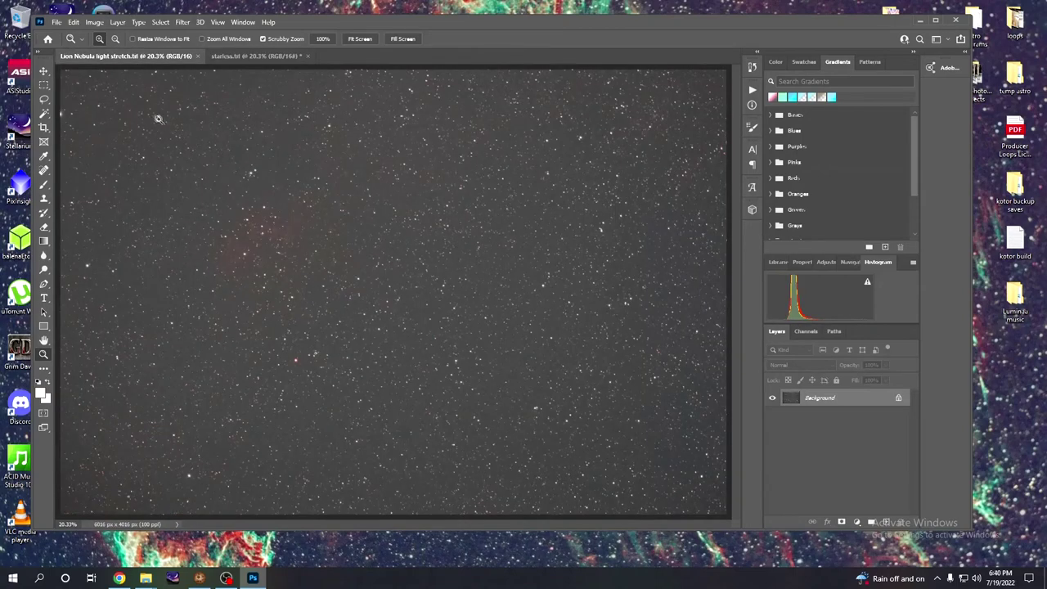
Curve the star field to darken shadows, lift midtones and cap white output at 242.
click(94, 22)
mouse_move(101, 52)
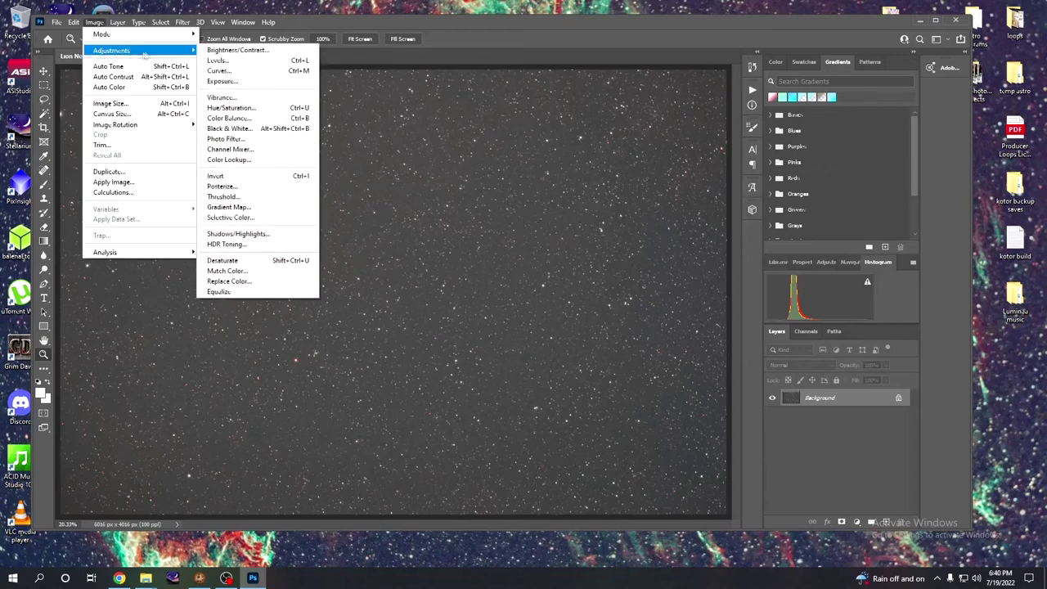
click(230, 72)
drag(715, 215, 715, 219)
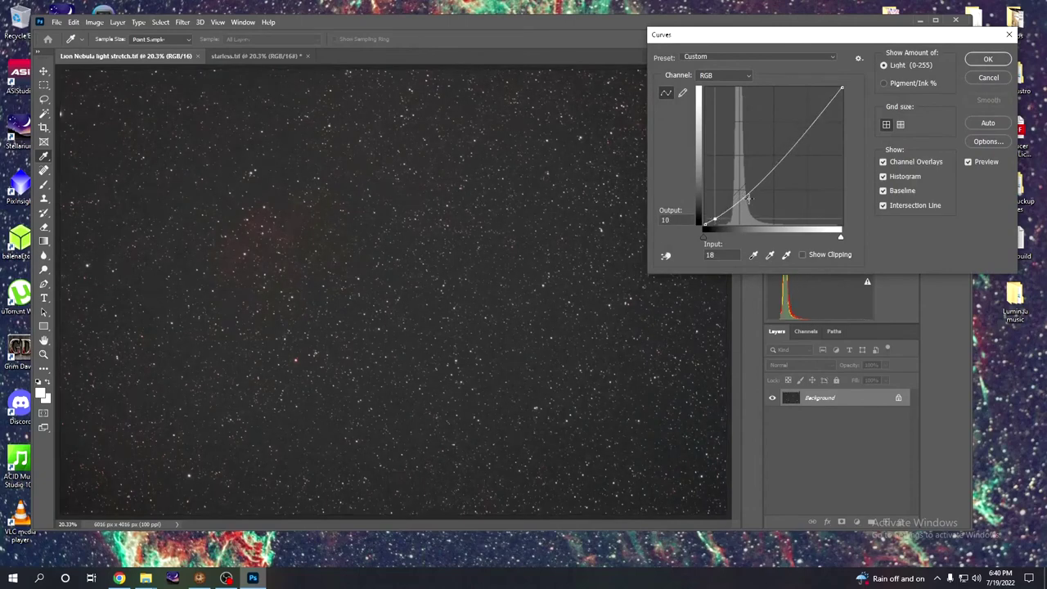
drag(747, 198, 749, 169)
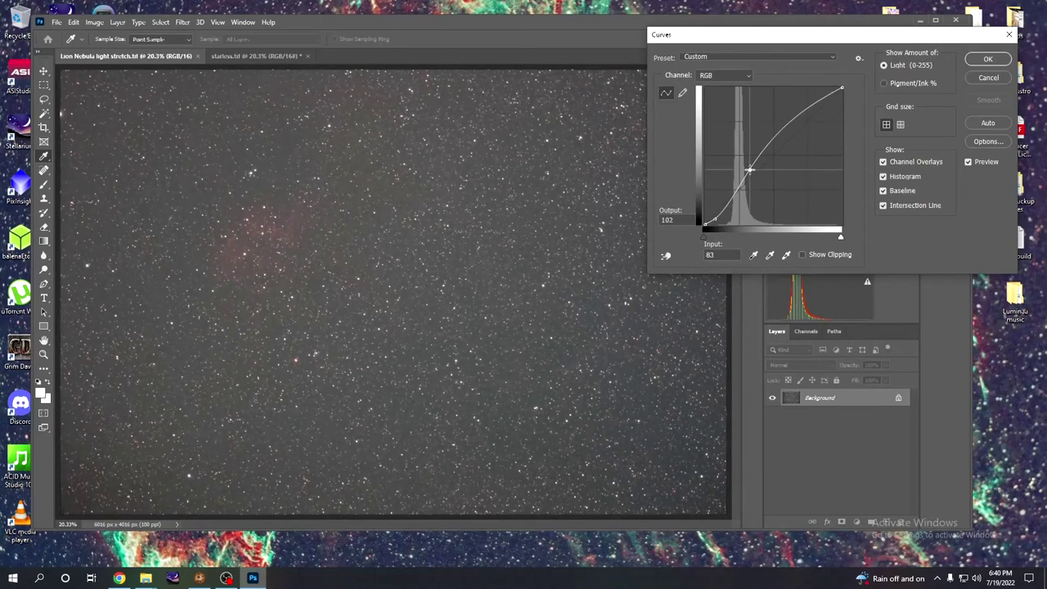
click(820, 100)
drag(841, 90, 841, 95)
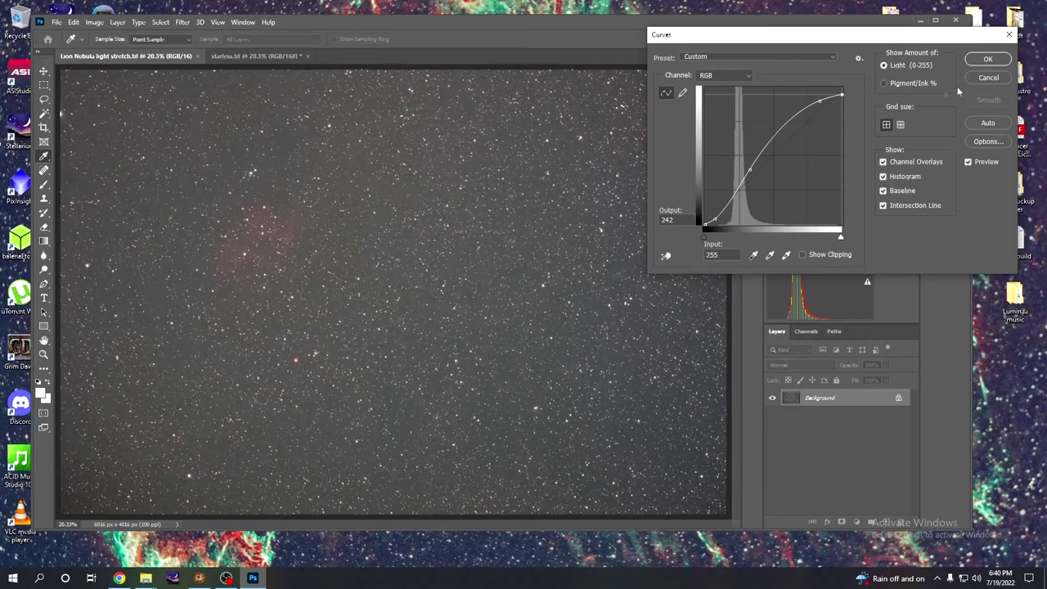
click(986, 62)
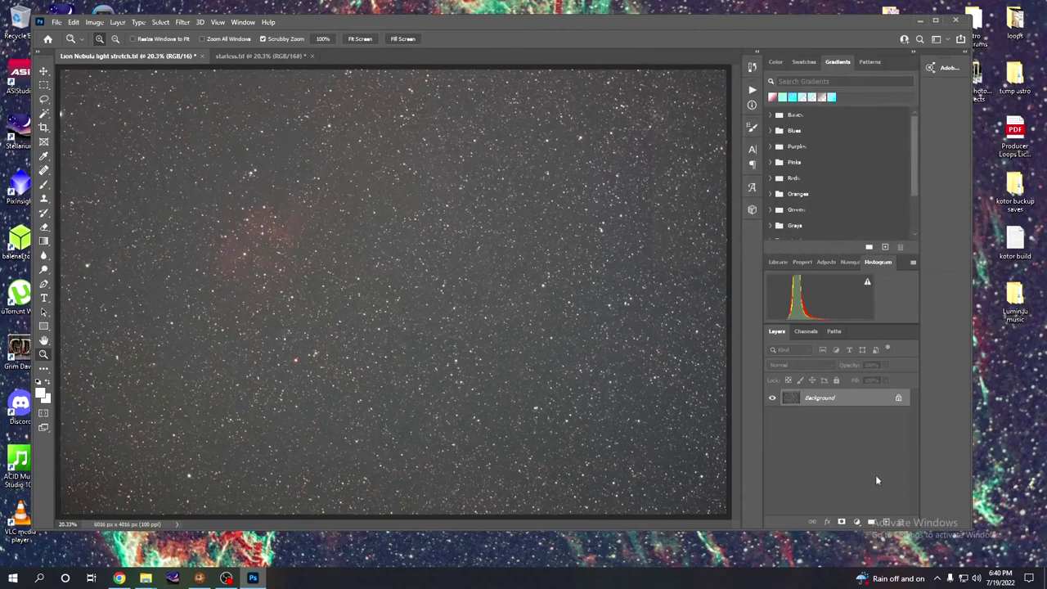
Add a new layer and bring all of starless.tif into the Lion Nebula light stretch document.
click(887, 523)
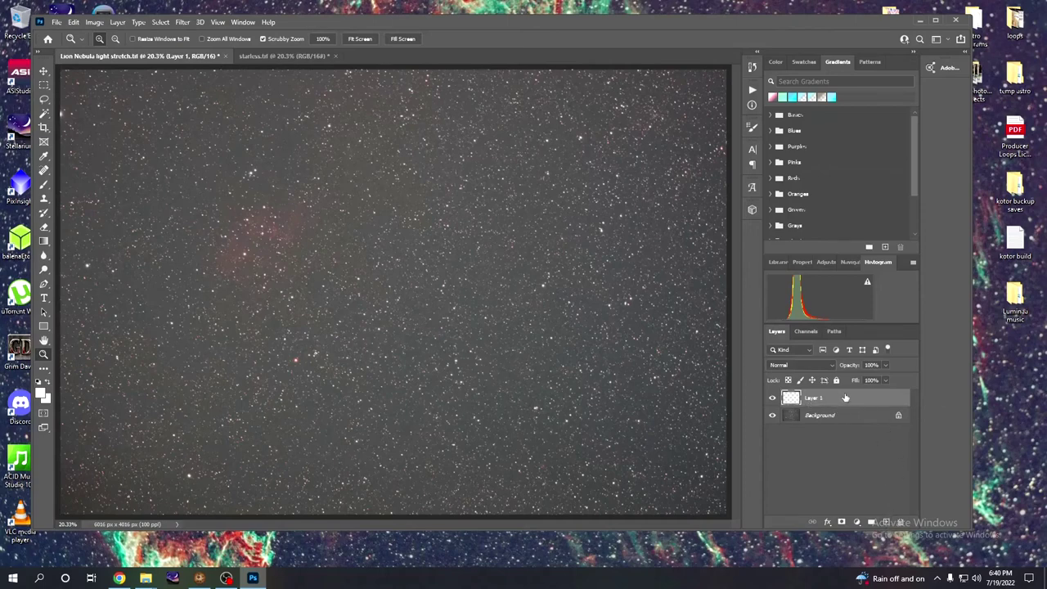
click(279, 54)
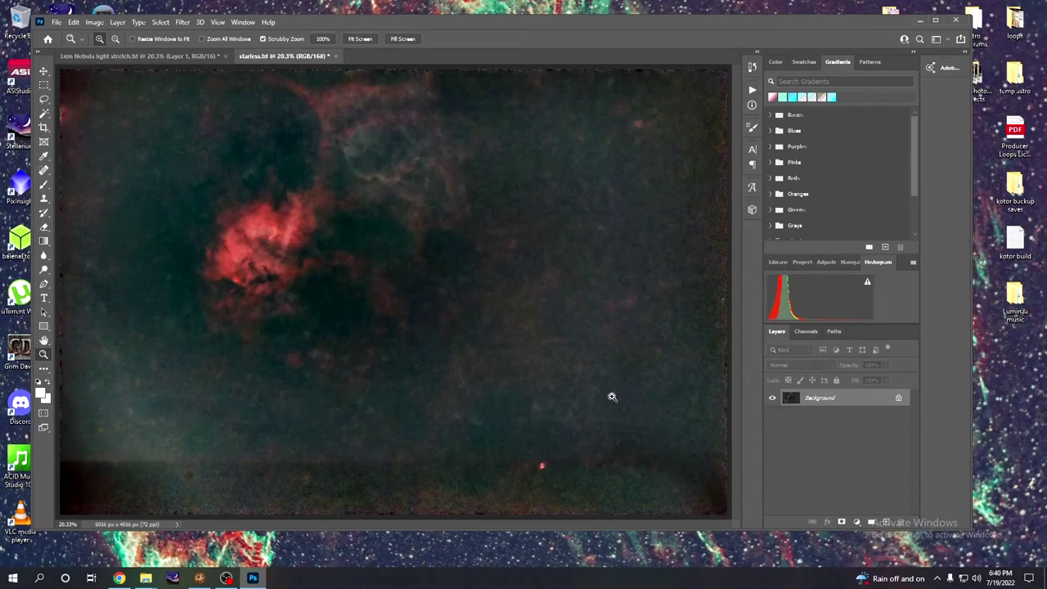
key(ctrl+a)
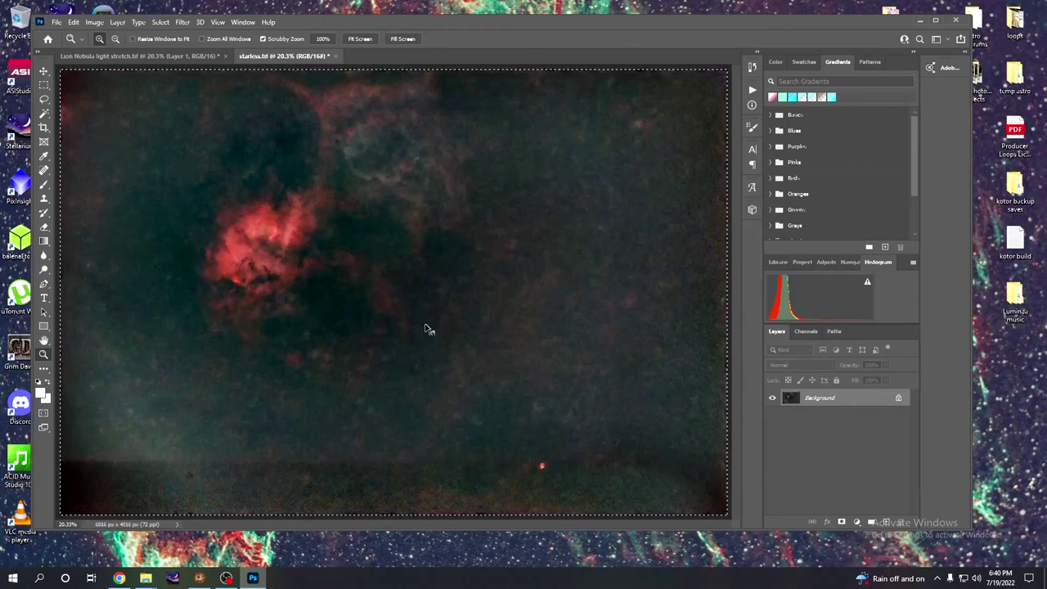
click(138, 56)
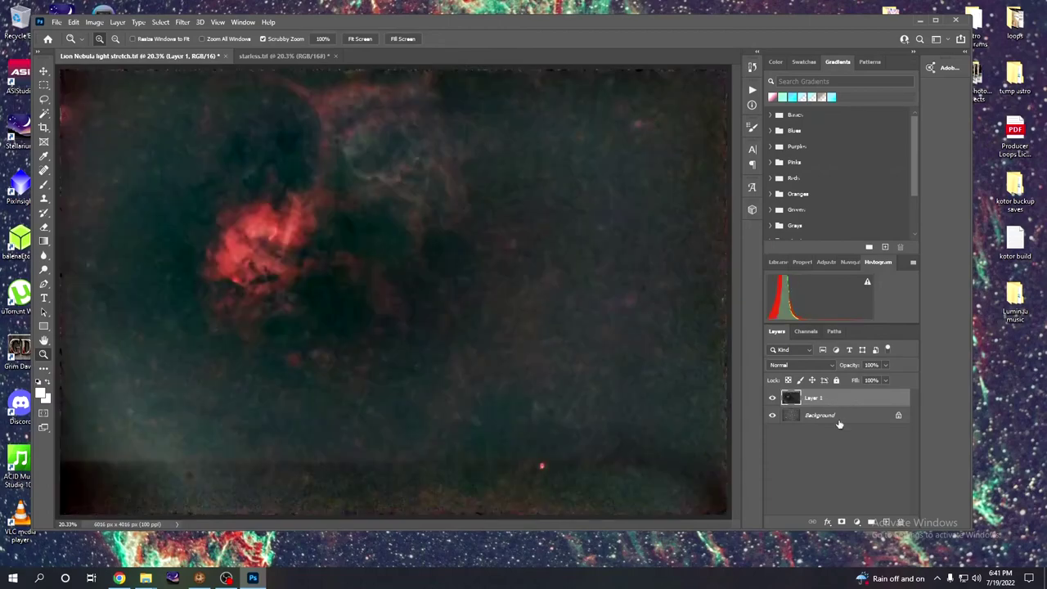
click(835, 418)
Crop the combined image inward at the bottom, right and left edges and commit the crop.
click(772, 397)
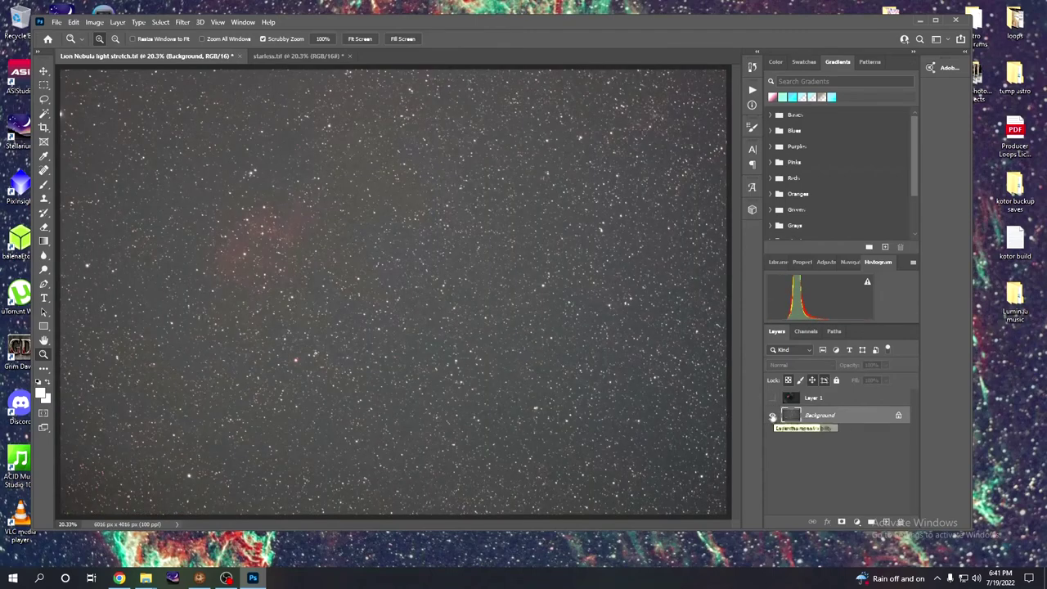
click(771, 398)
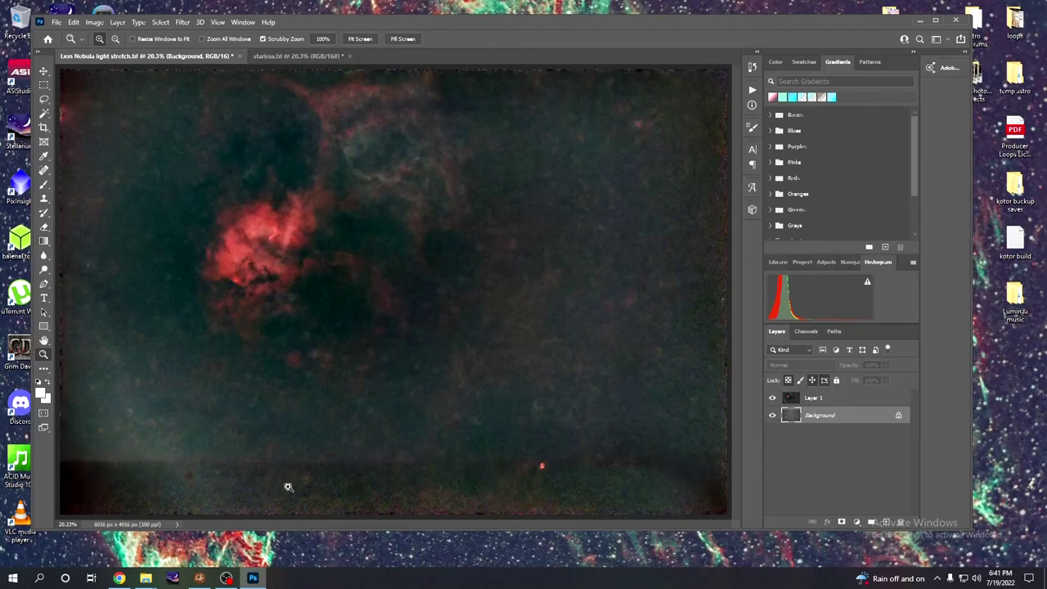
click(44, 128)
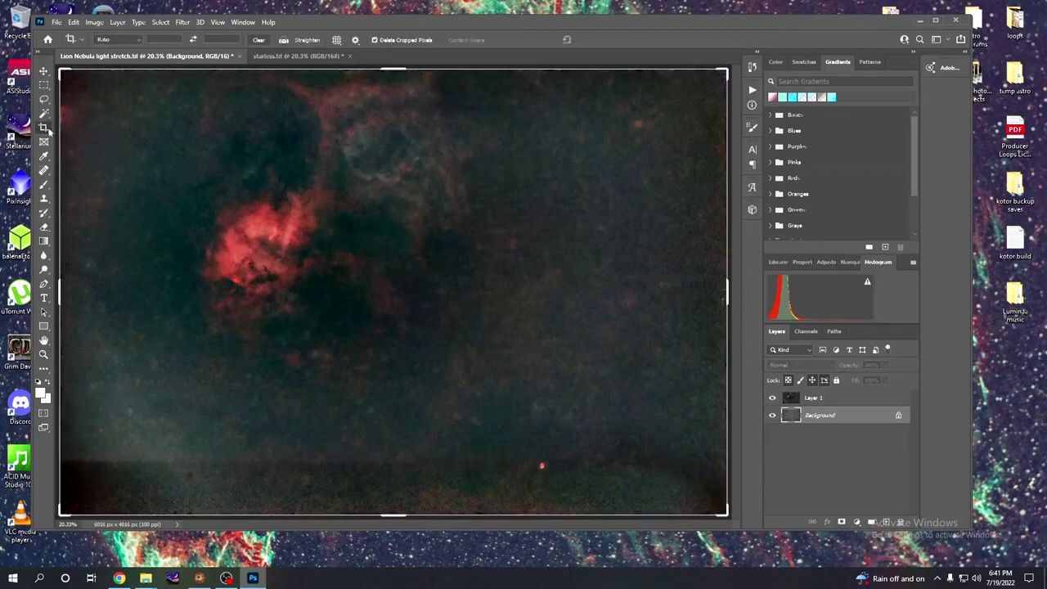
drag(398, 513, 401, 489)
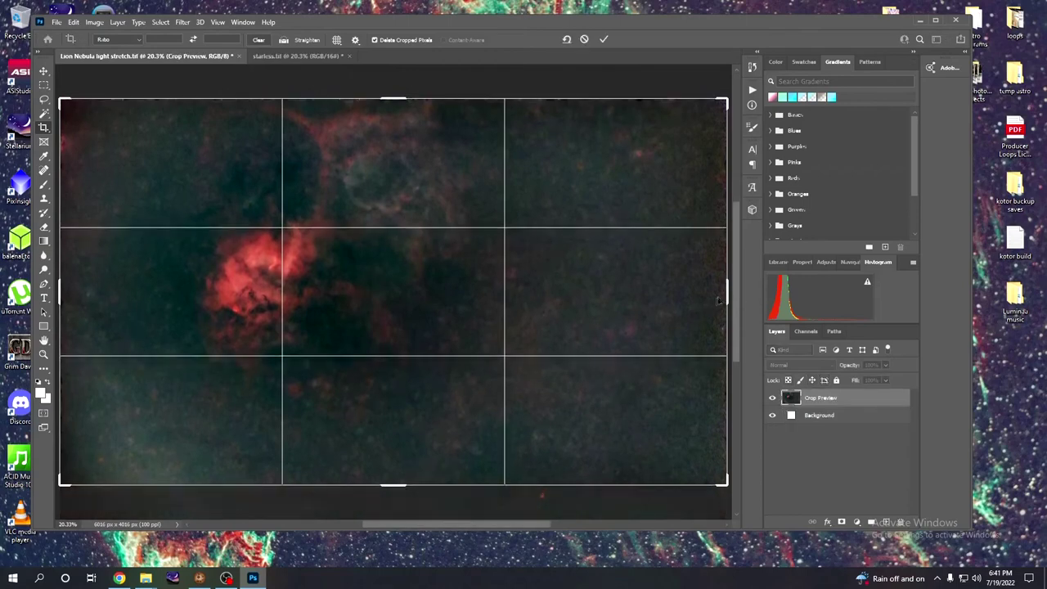
drag(727, 291, 718, 291)
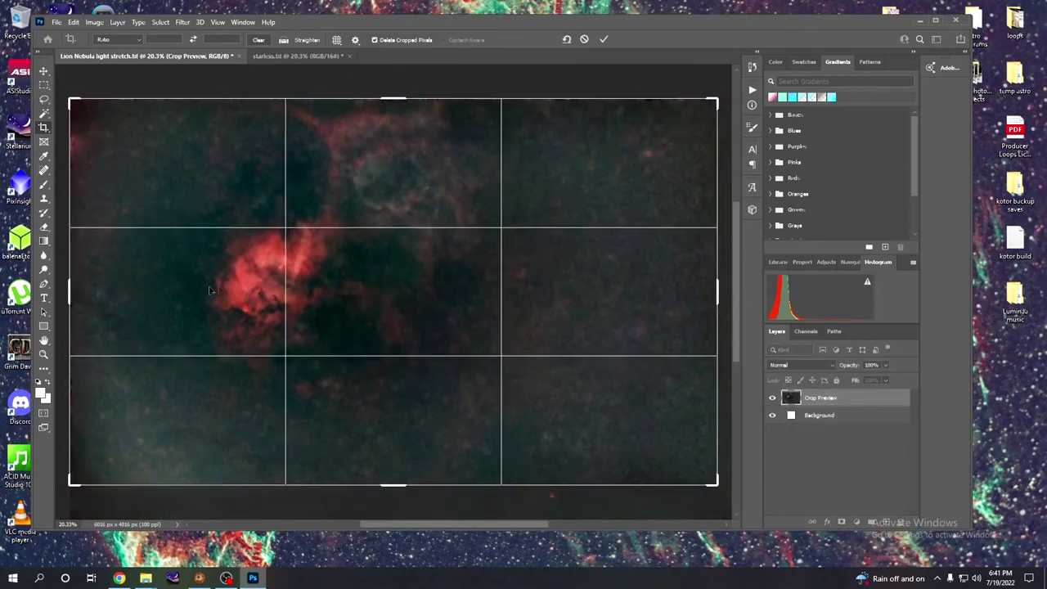
drag(73, 293, 88, 293)
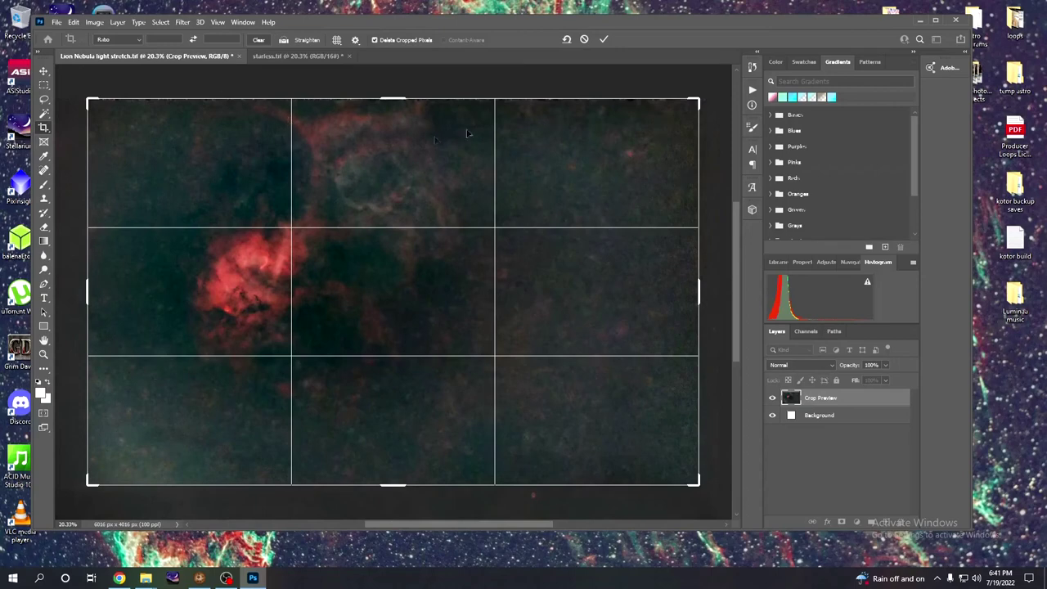
click(604, 40)
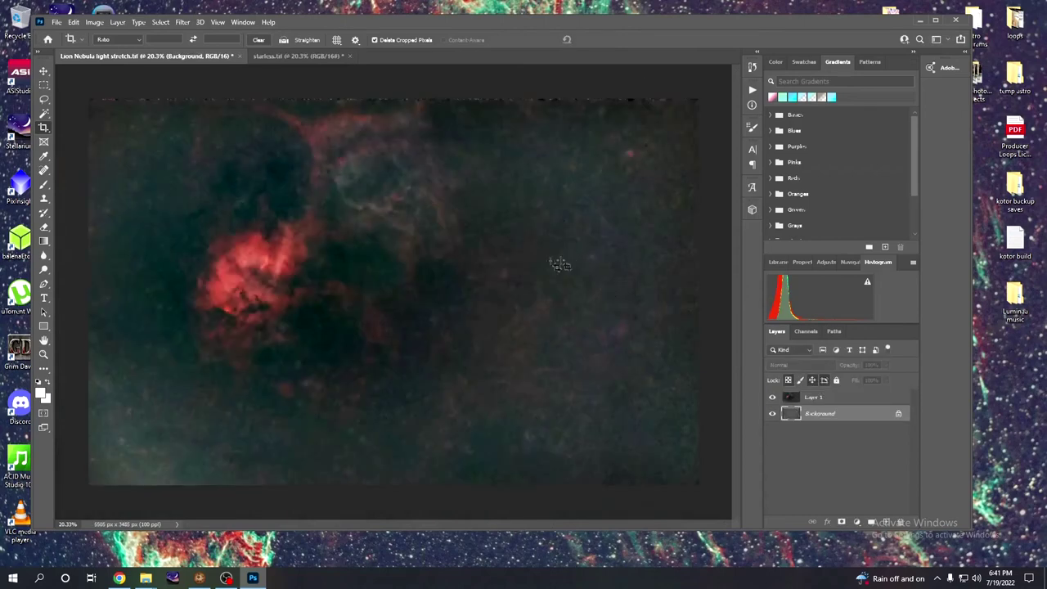
click(44, 355)
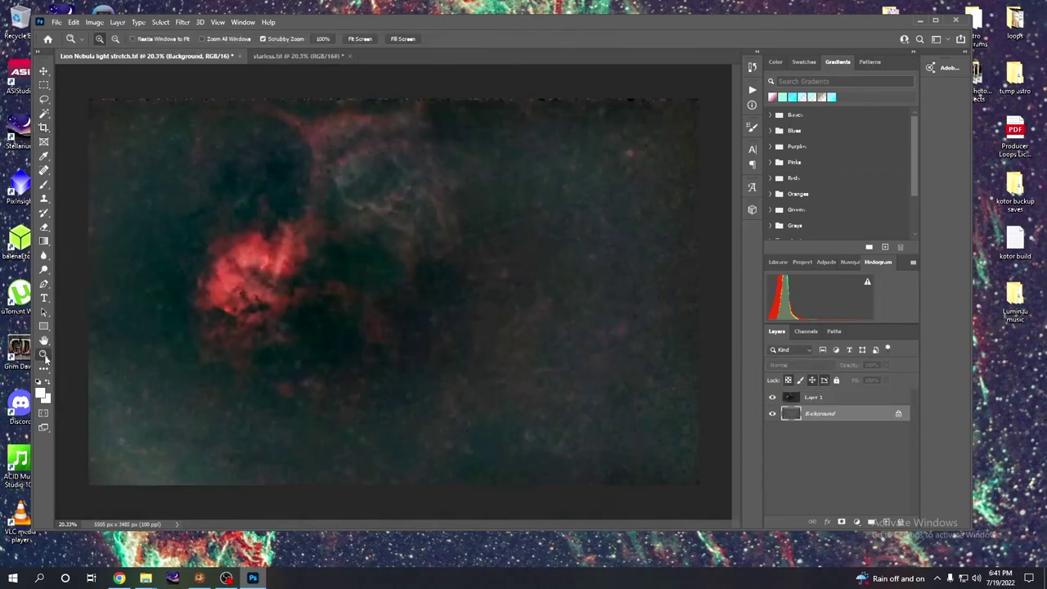
Fit the whole image in the window and select Layer 1.
right_click(172, 339)
click(216, 346)
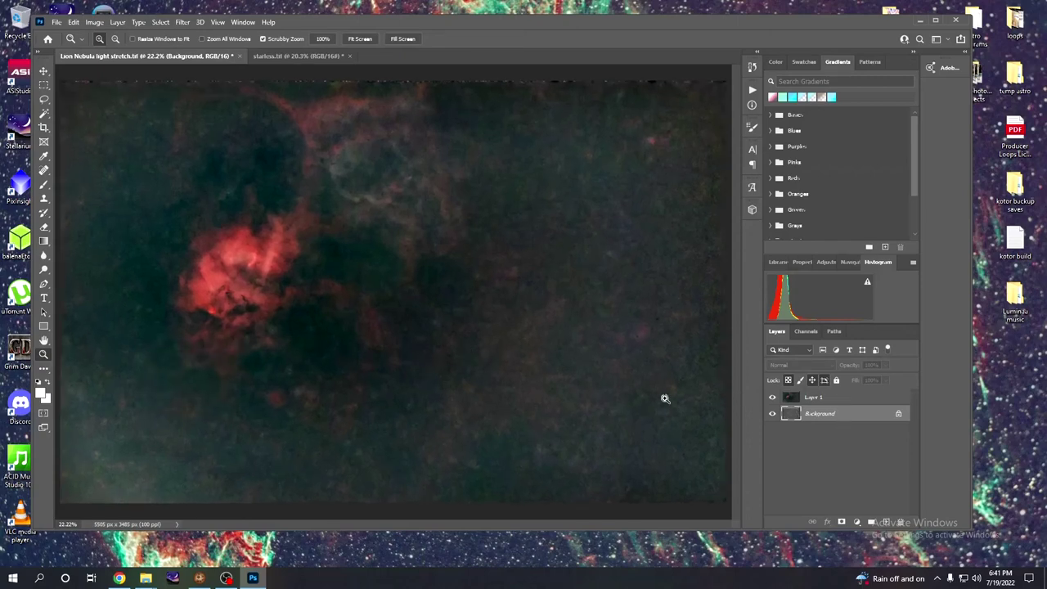
click(832, 399)
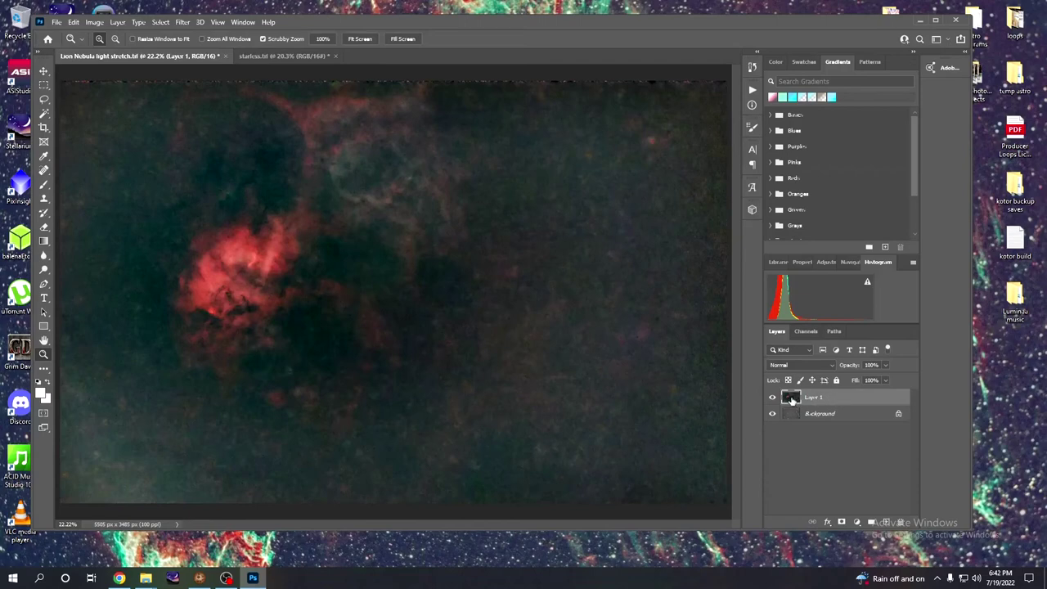
Try Layer 1 at 70% opacity, return it to 100%, and open its blend-mode list.
click(885, 365)
drag(889, 381, 861, 381)
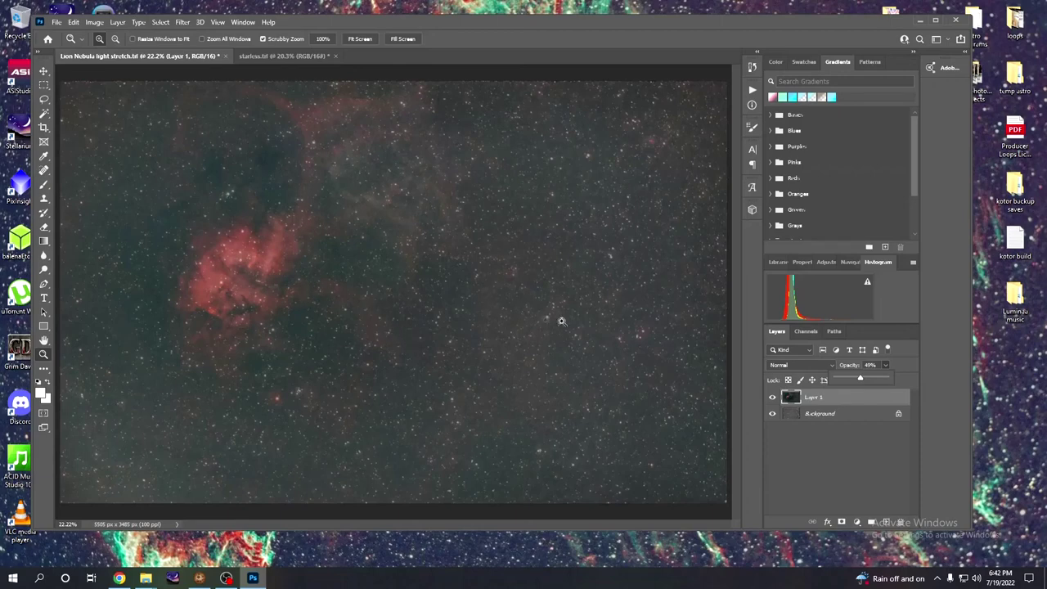
drag(859, 378, 903, 379)
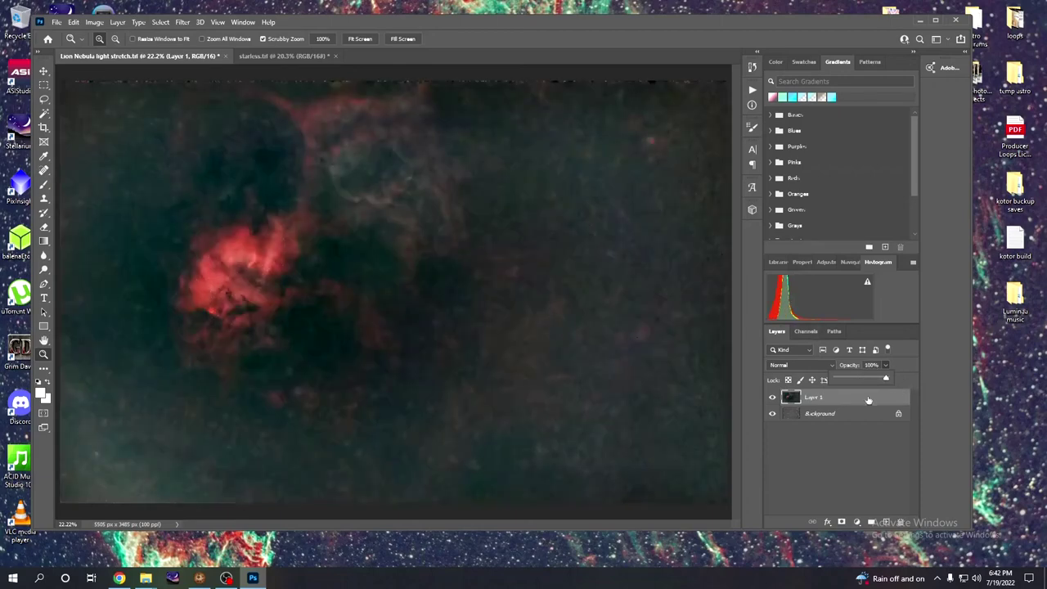
click(867, 426)
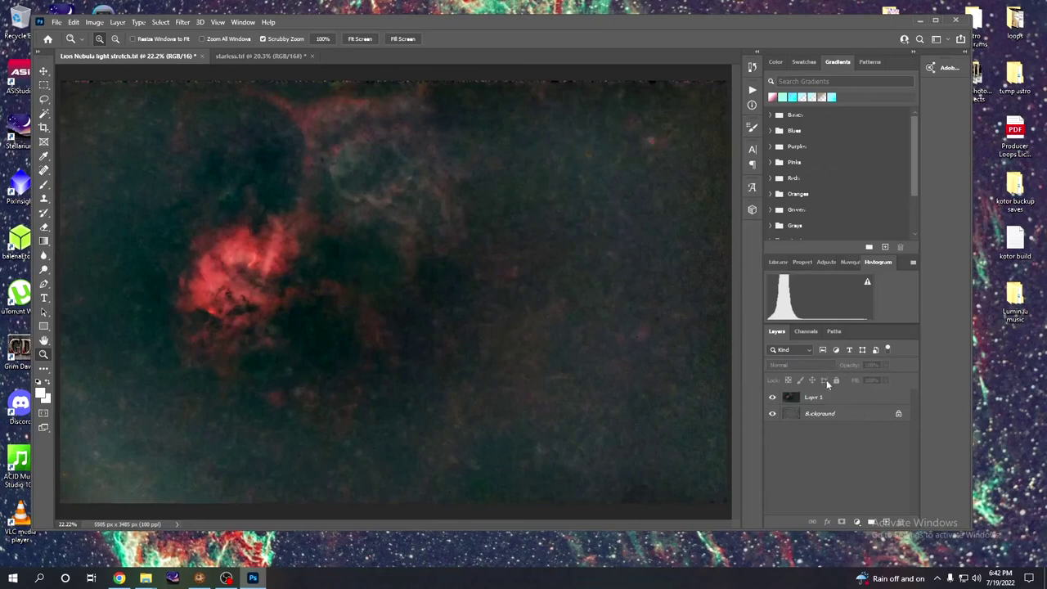
click(826, 397)
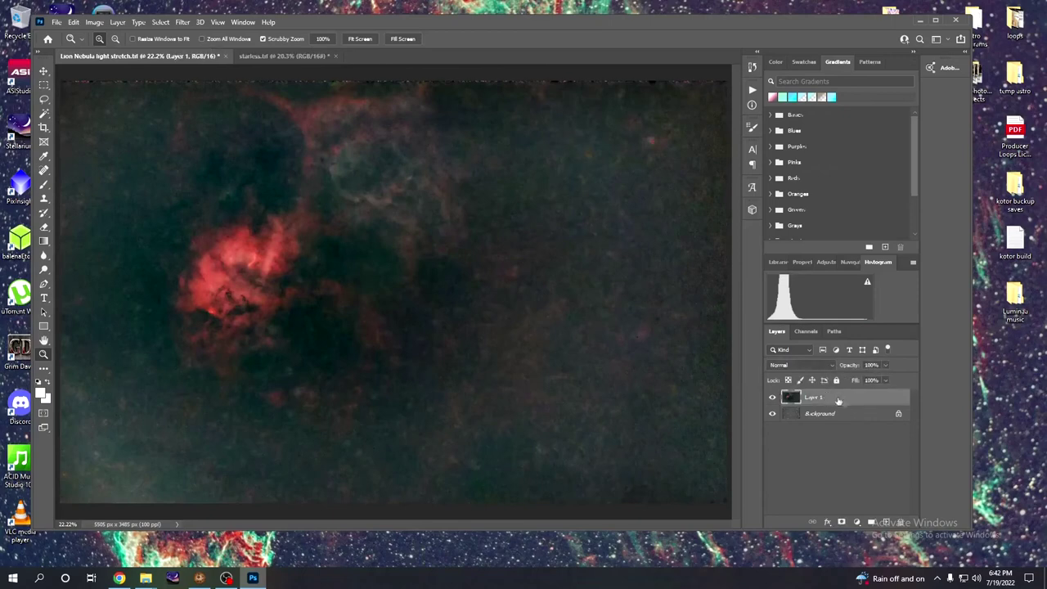
click(812, 365)
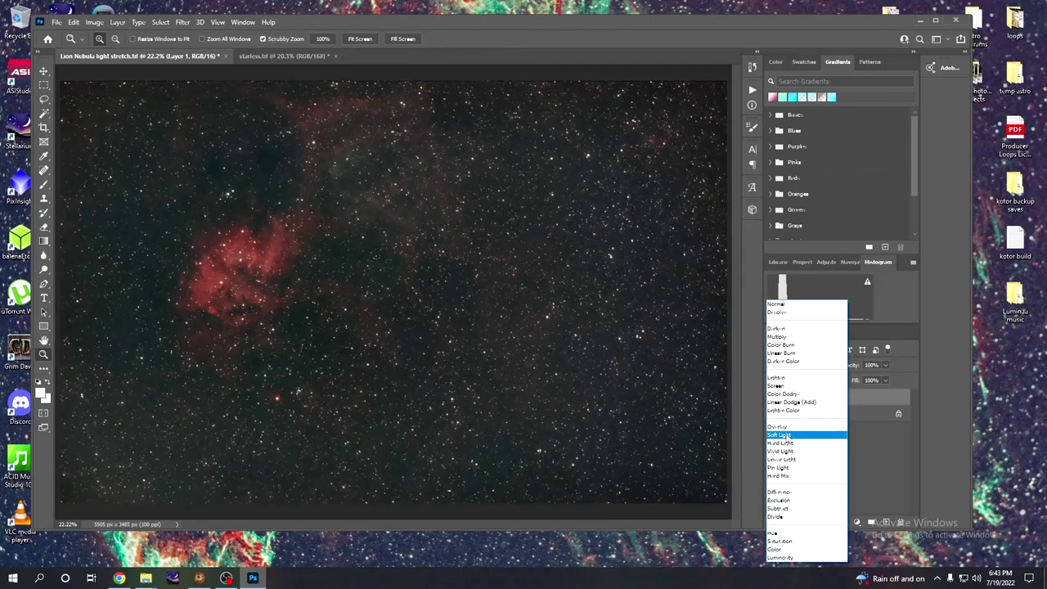
Switch Layer 1 to Soft Light and apply a Levels adjustment with midtone gamma 1.23.
click(784, 435)
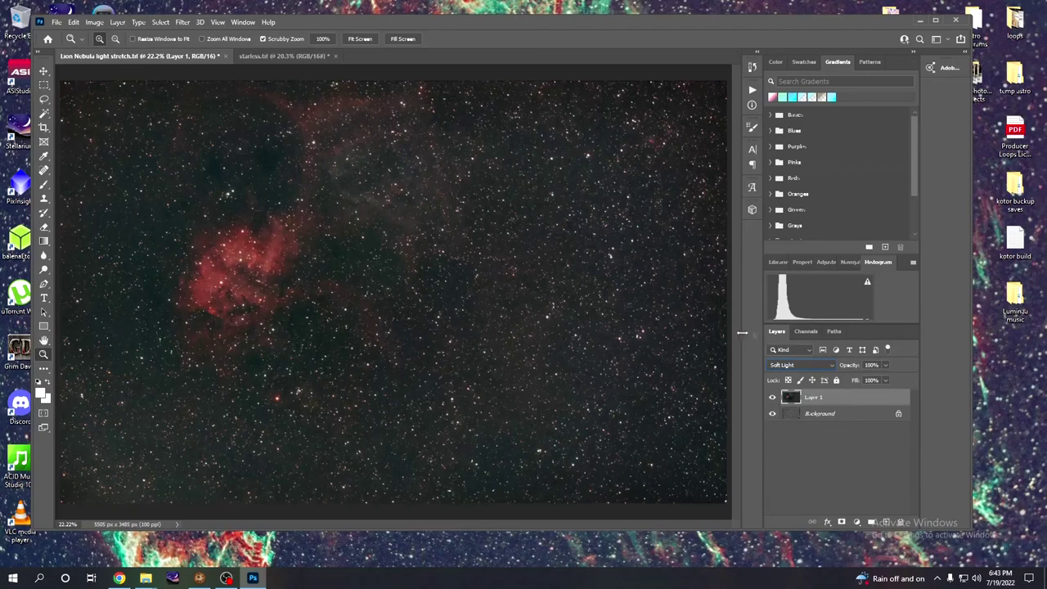
click(95, 22)
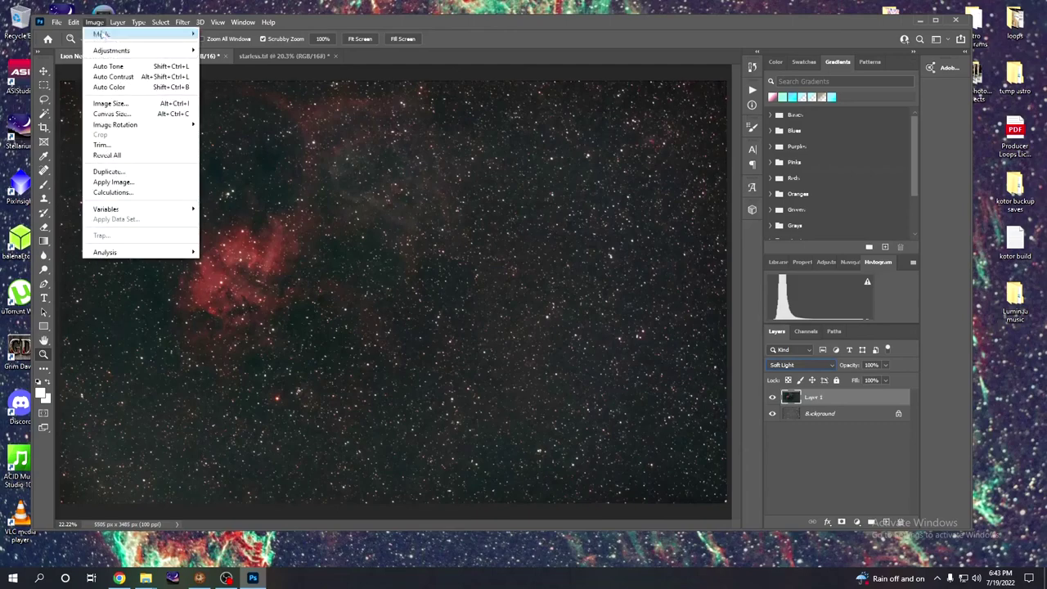
mouse_move(114, 50)
click(224, 62)
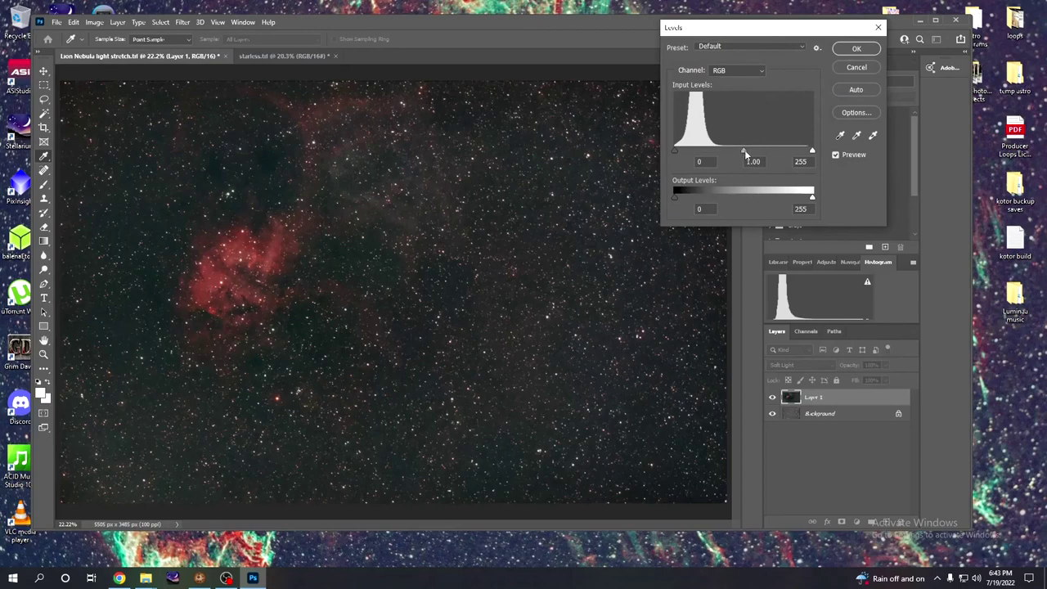
drag(745, 150, 733, 153)
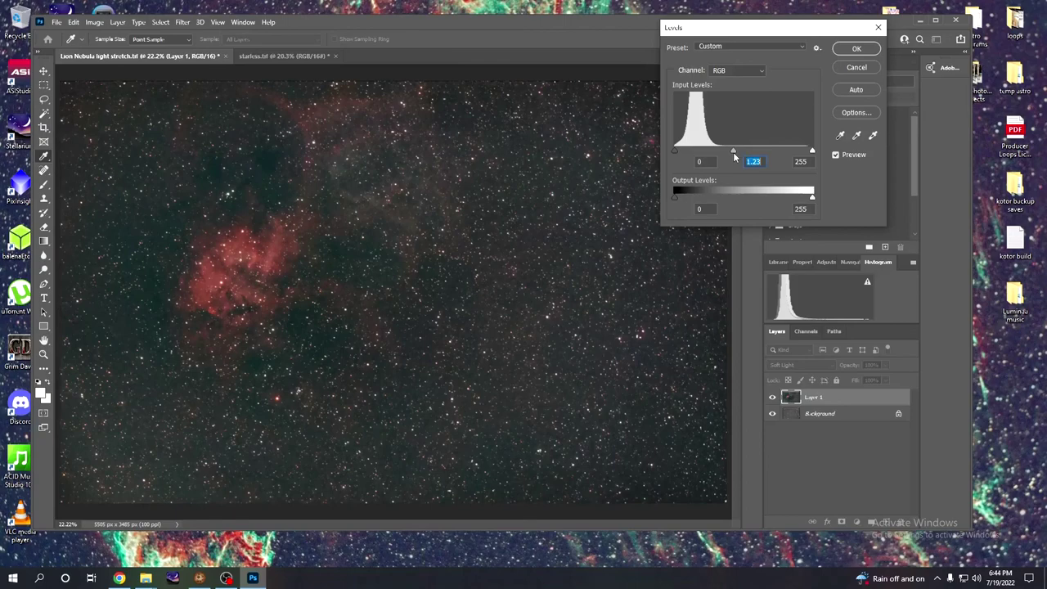
click(849, 49)
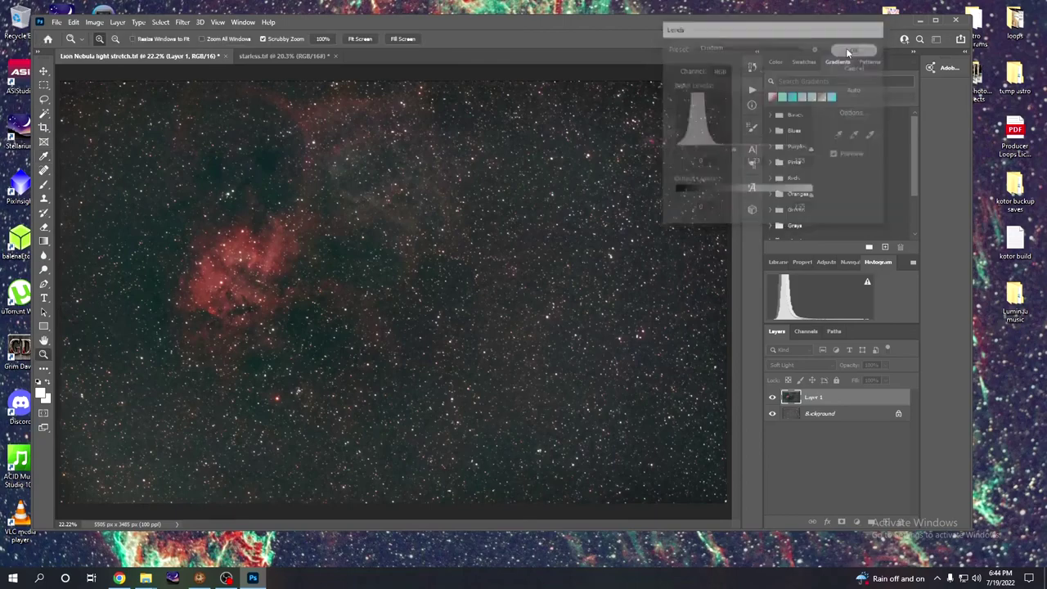
Apply Curves with a raised midtone point, an anchored shadow point, and white output capped at 243.
click(97, 24)
mouse_move(110, 51)
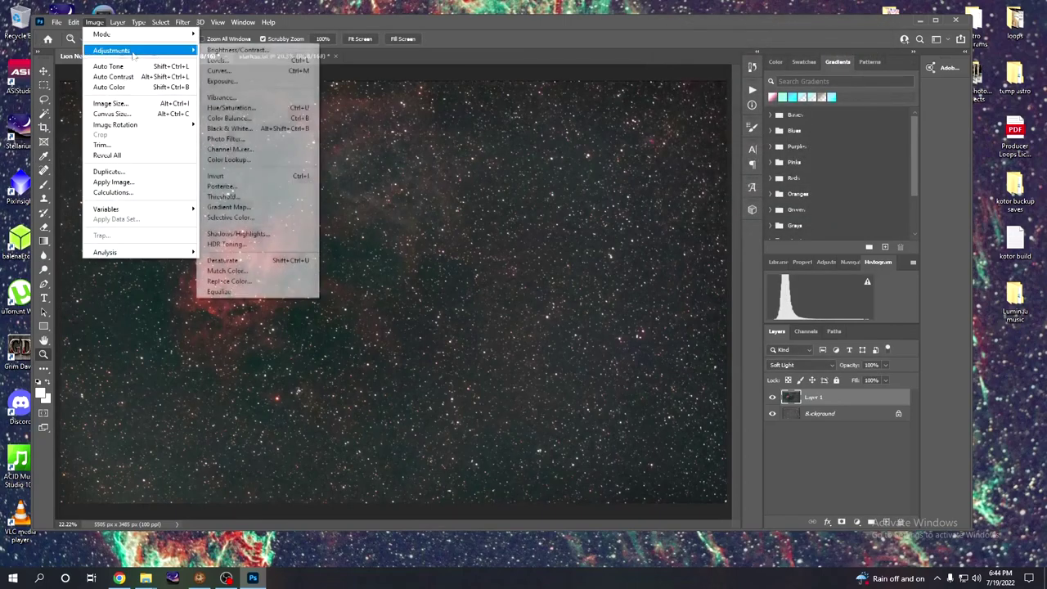
click(232, 74)
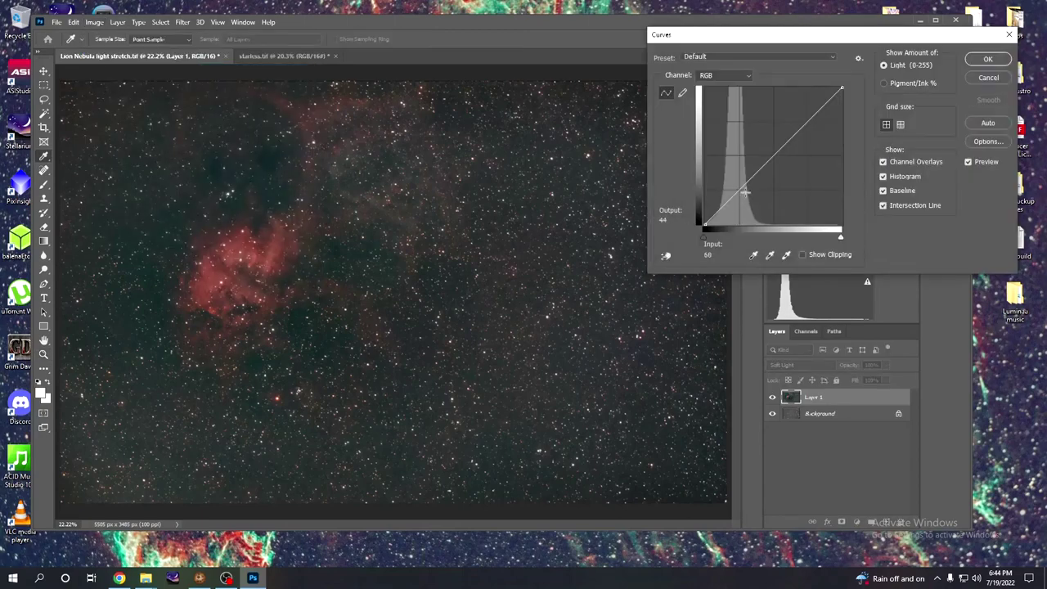
mouse_move(746, 182)
mouse_down()
mouse_move(737, 149)
mouse_move(745, 169)
mouse_up()
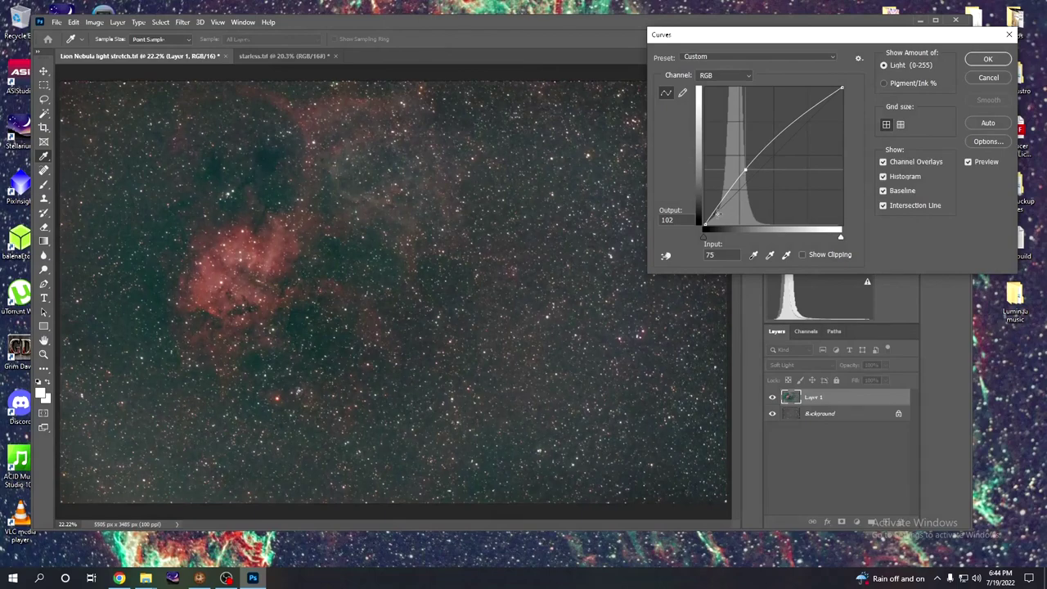
click(716, 214)
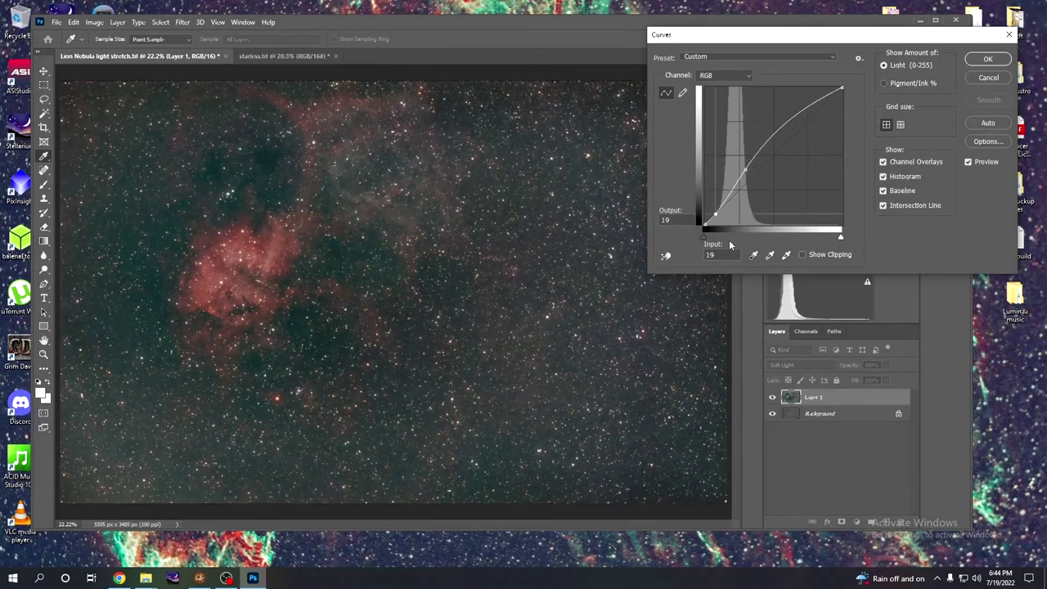
click(814, 99)
click(842, 89)
drag(842, 89, 842, 95)
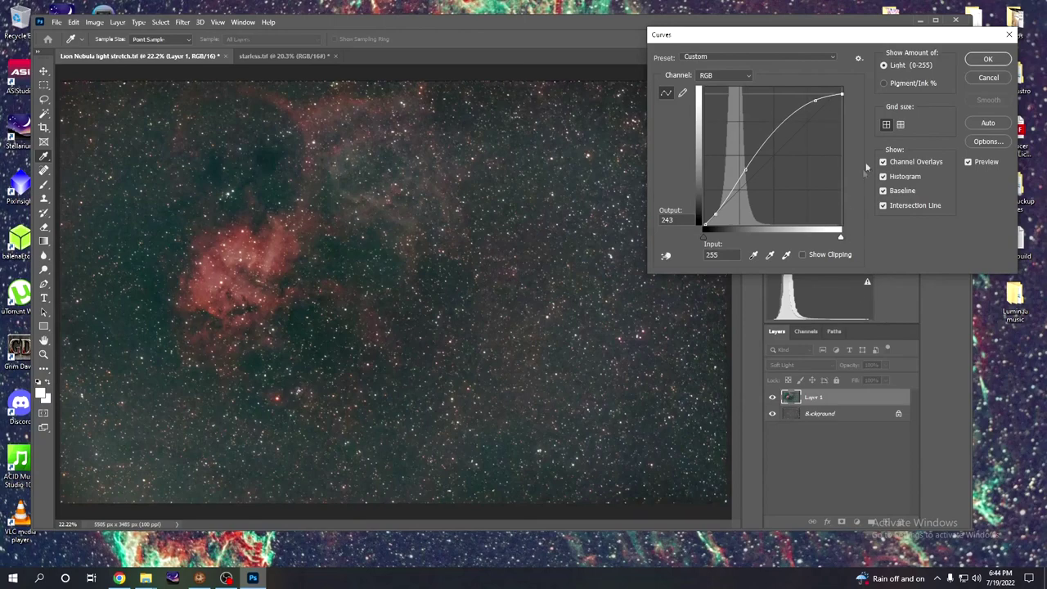
click(984, 62)
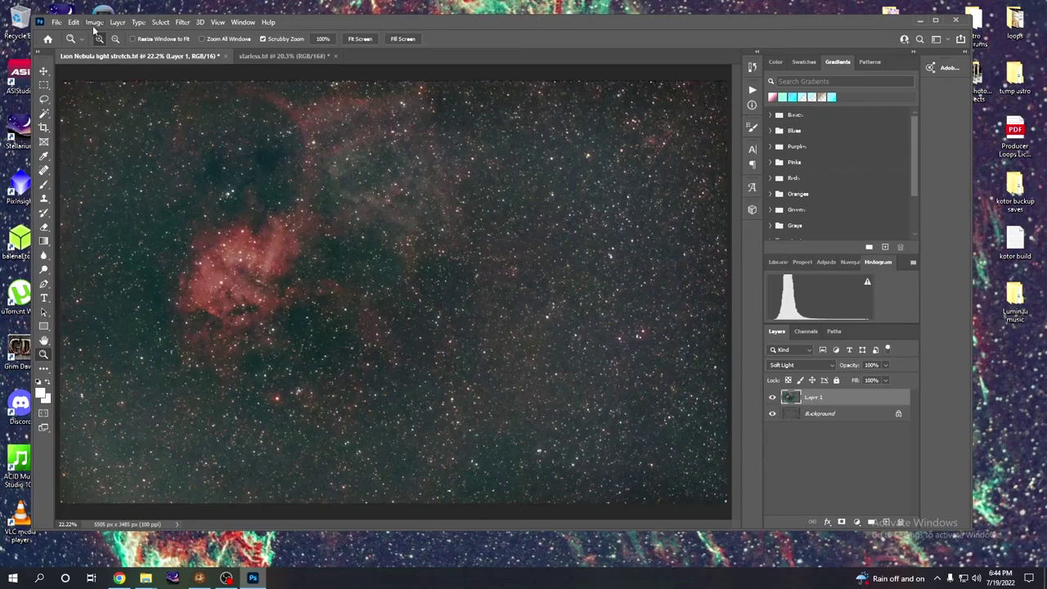
Flatten the image and review Export As JPG settings at 100% quality, 5505 × 3485 px.
click(118, 22)
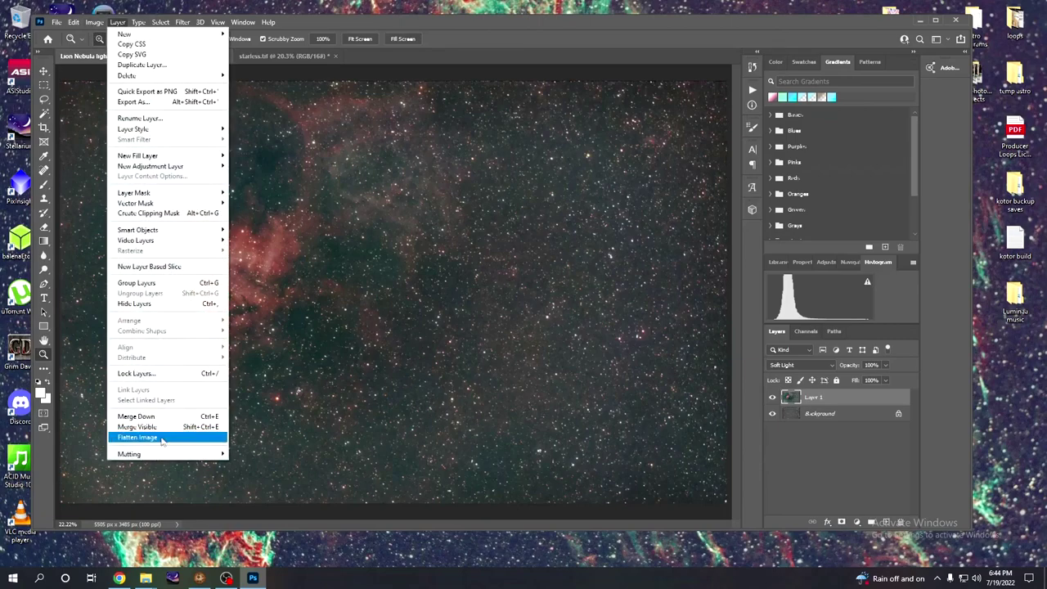
click(162, 437)
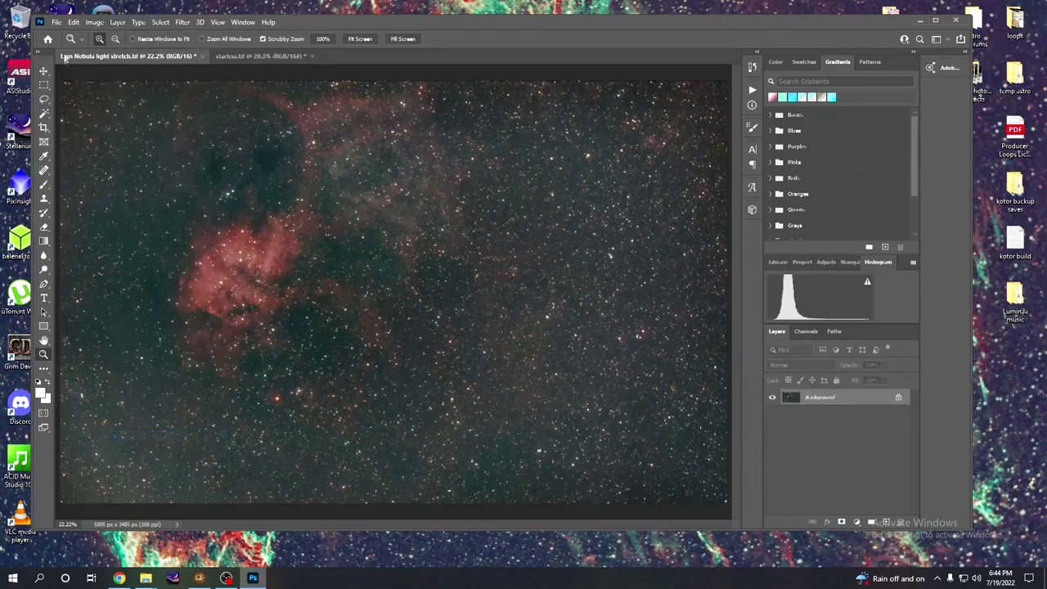
click(57, 22)
mouse_move(90, 195)
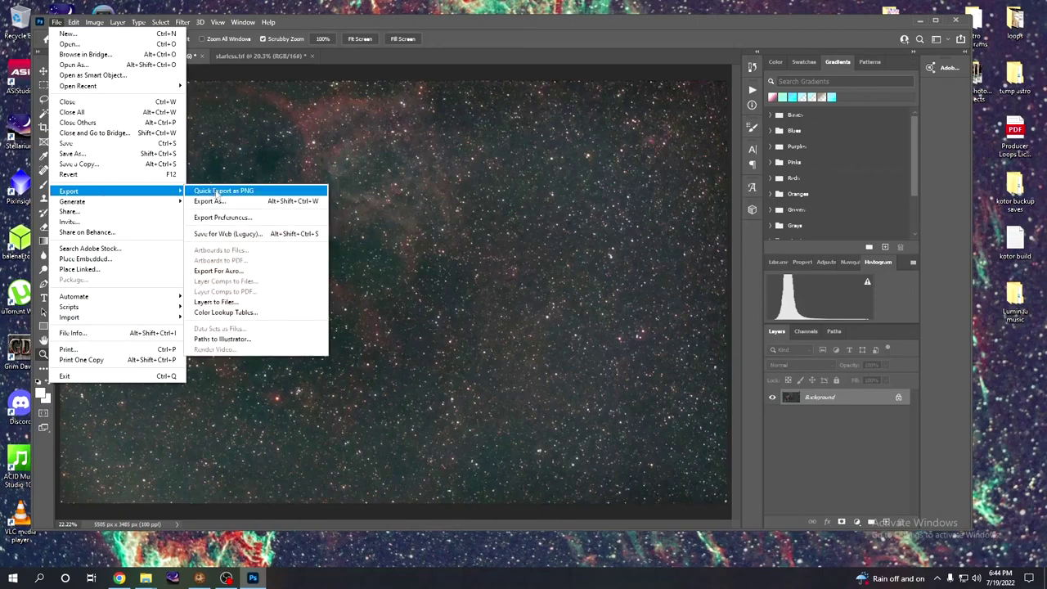
click(217, 202)
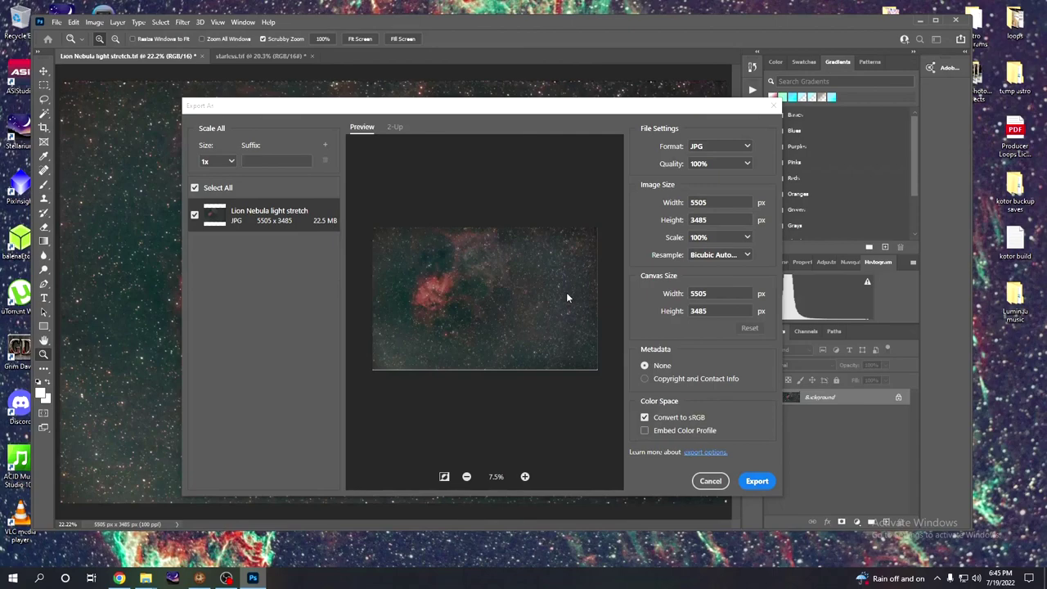
click(776, 107)
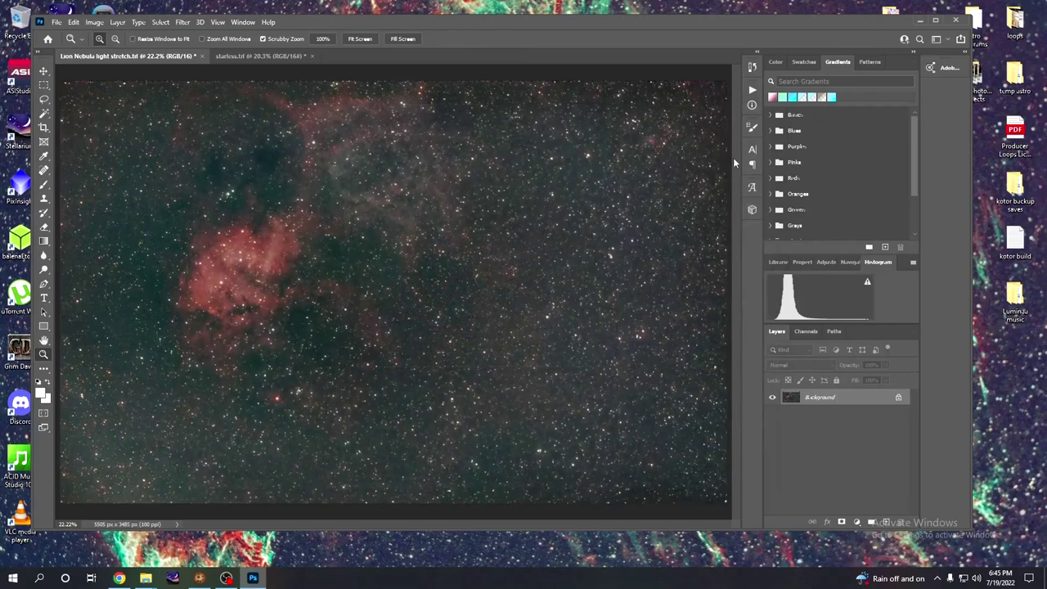
Quit Photoshop without saving starless.tif or the Lion Nebula document, then restore OBS Studio.
click(954, 23)
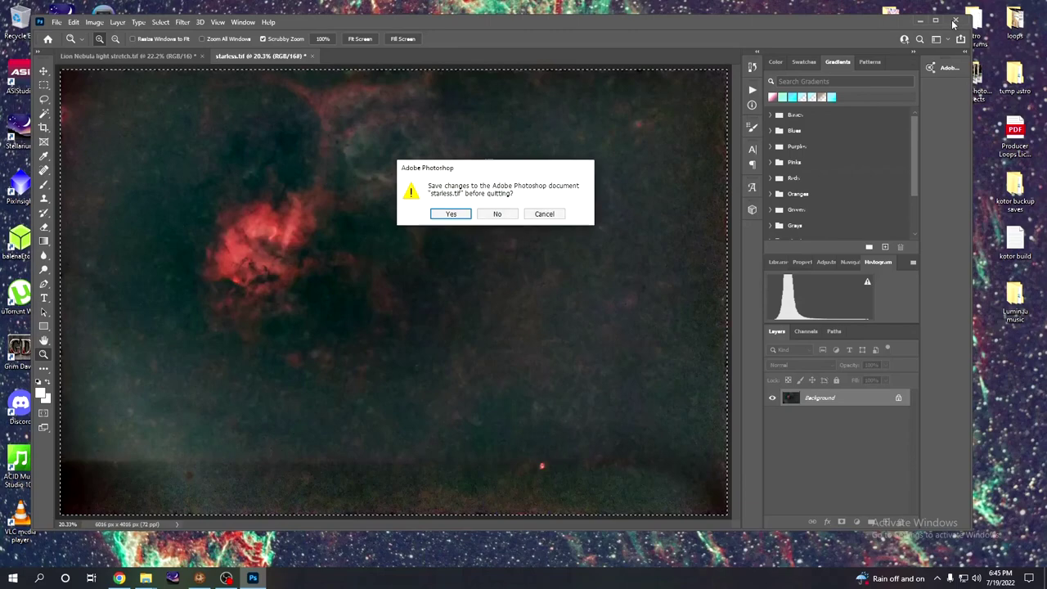
click(496, 213)
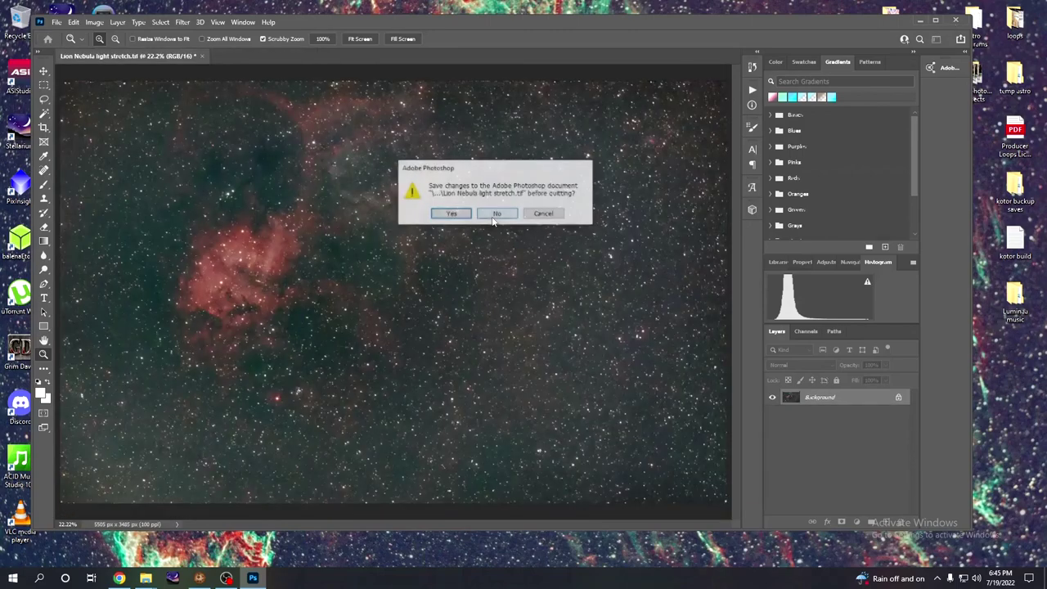
click(497, 214)
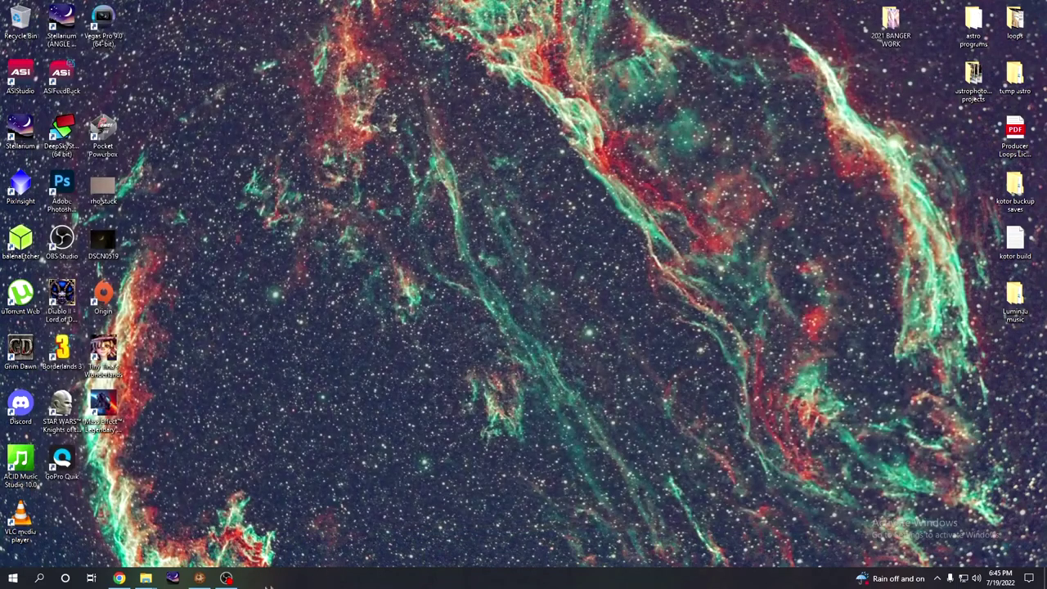
click(226, 578)
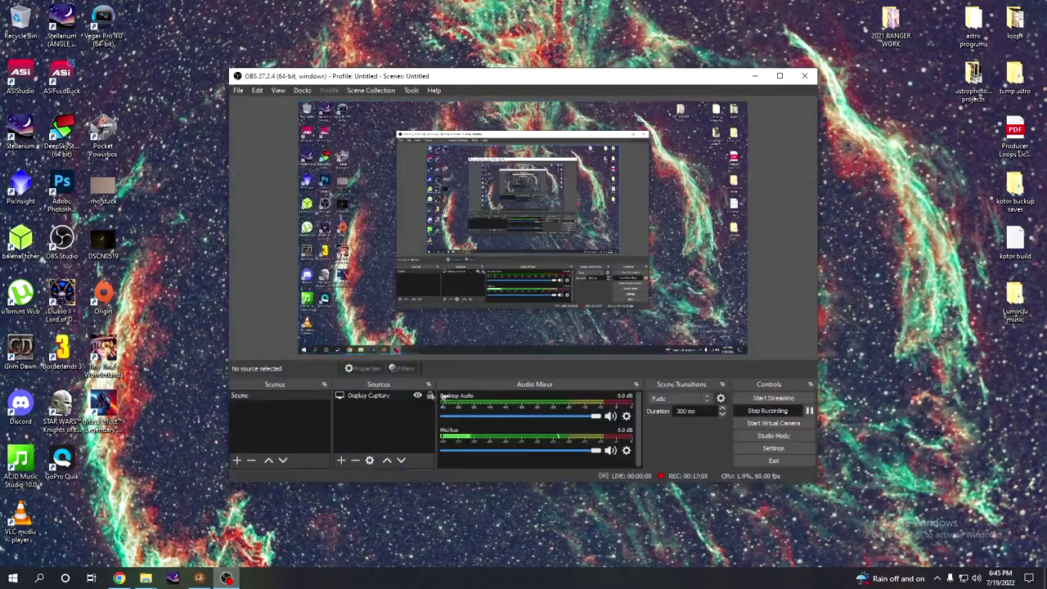